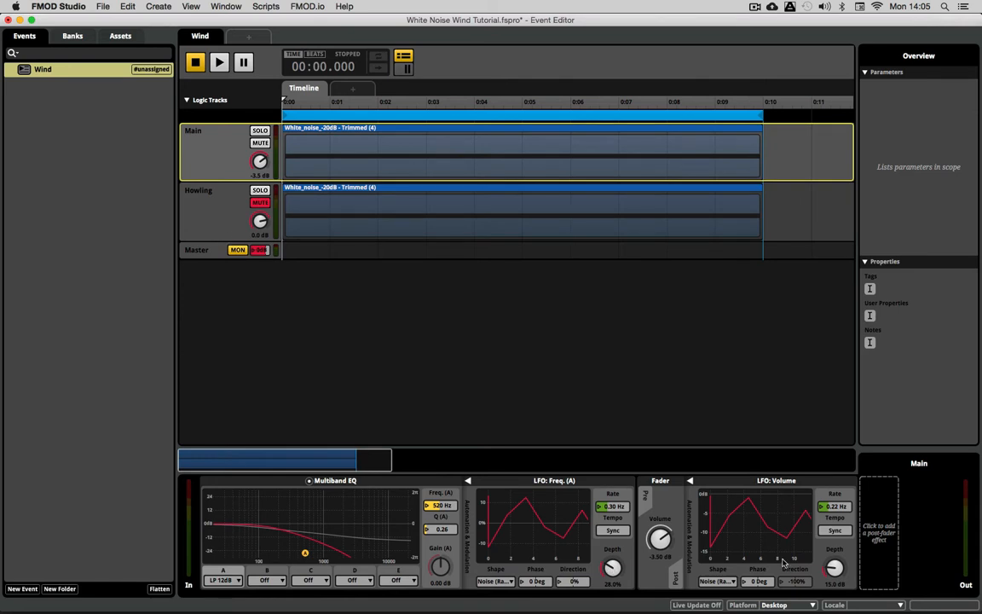
Reset the Main track's EQ frequency LFO depth to 0%, and set its volume LFO to 0.26 Hz rate and 20 dB depth.
click(225, 220)
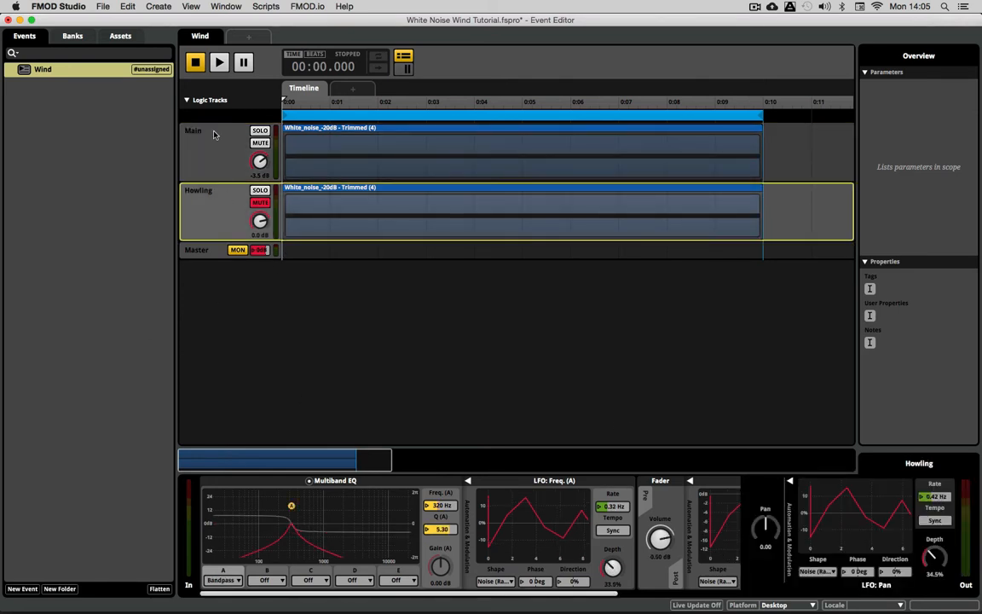
click(205, 137)
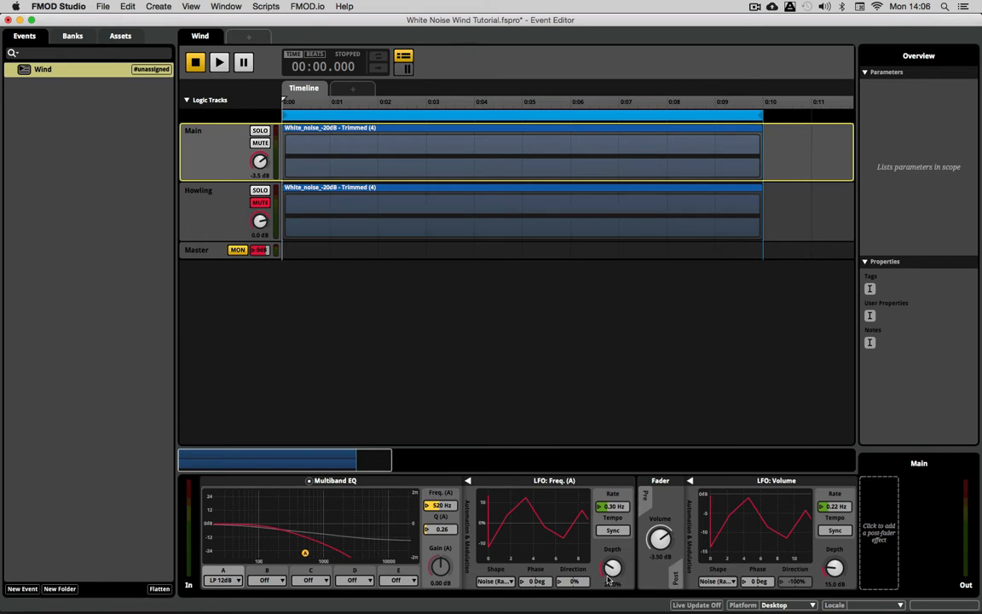
double_click(609, 577)
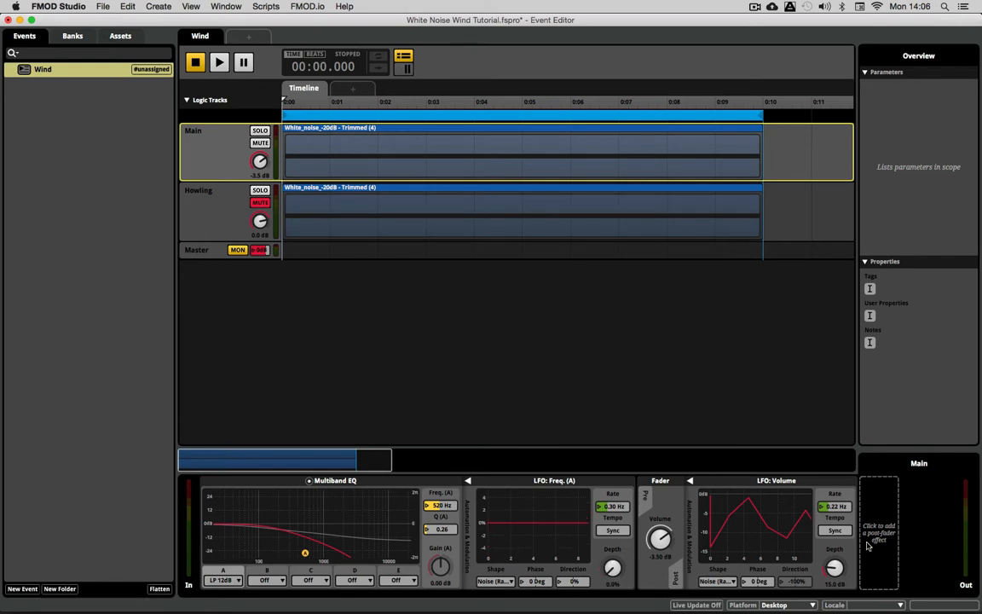
key(space)
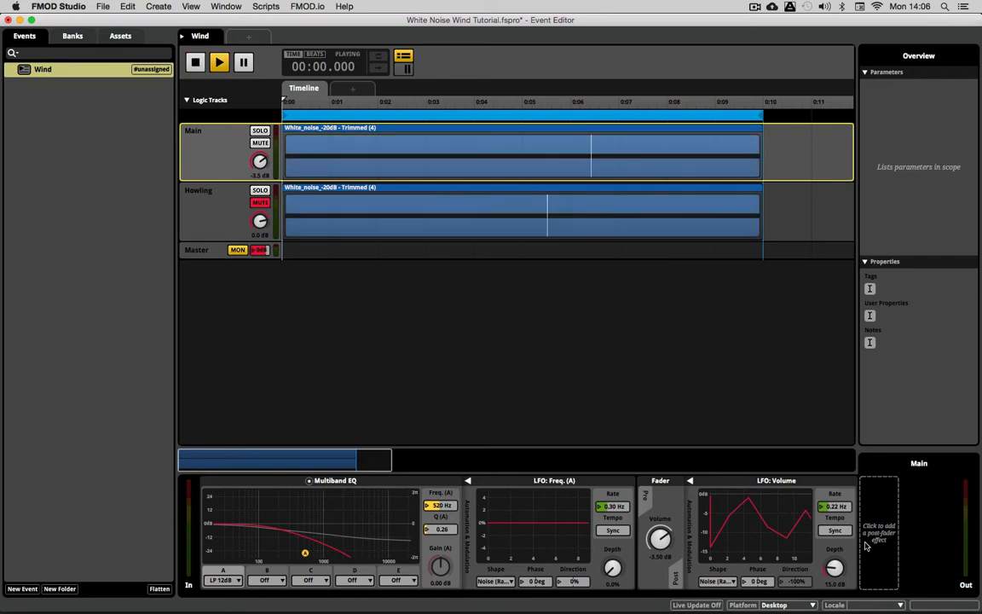
drag(835, 570, 835, 557)
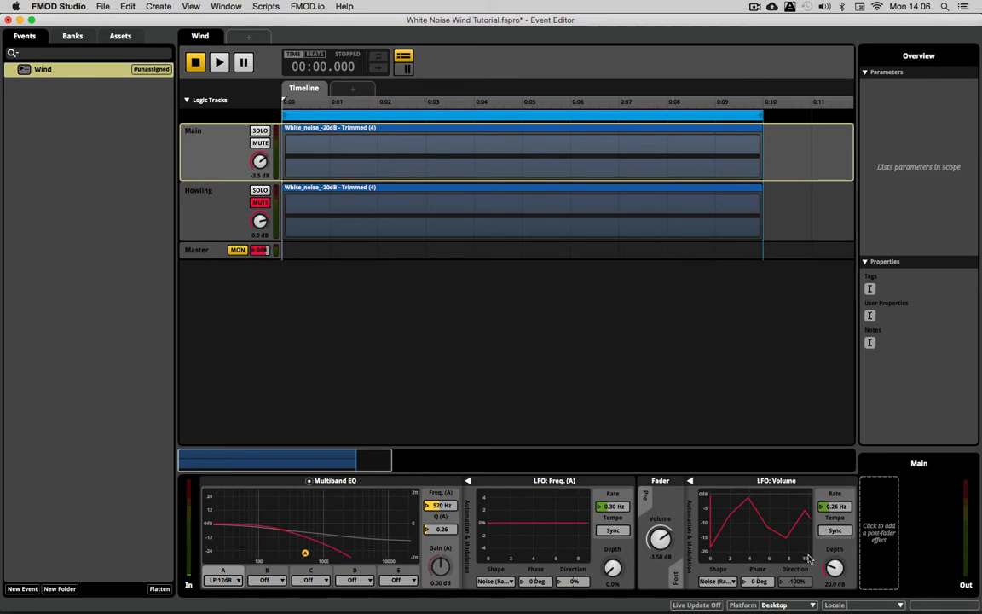
Add a new sidechain after the Main track's fader and move the Multiband EQ behind that sidechain.
click(881, 531)
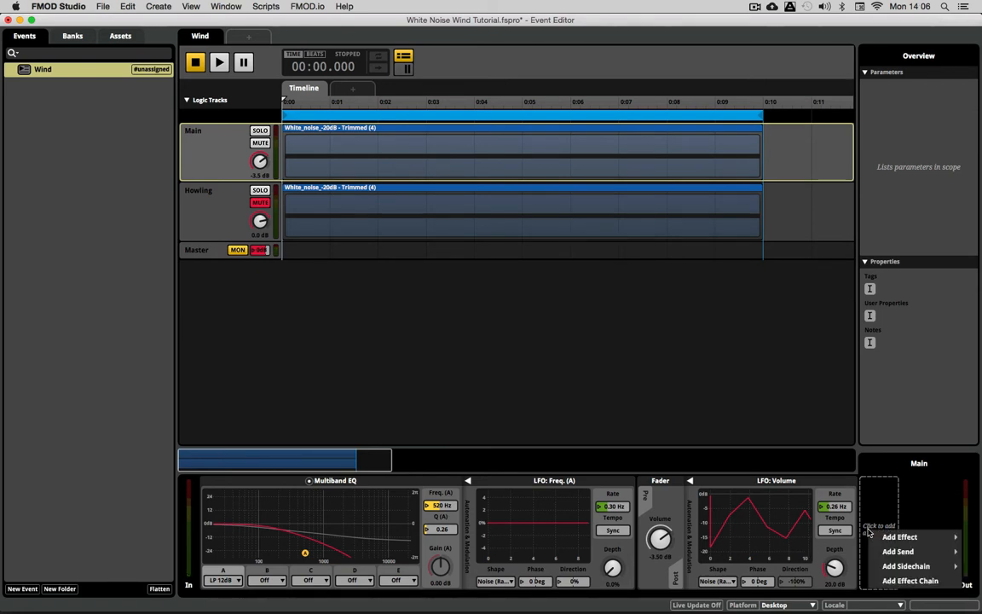
mouse_move(886, 541)
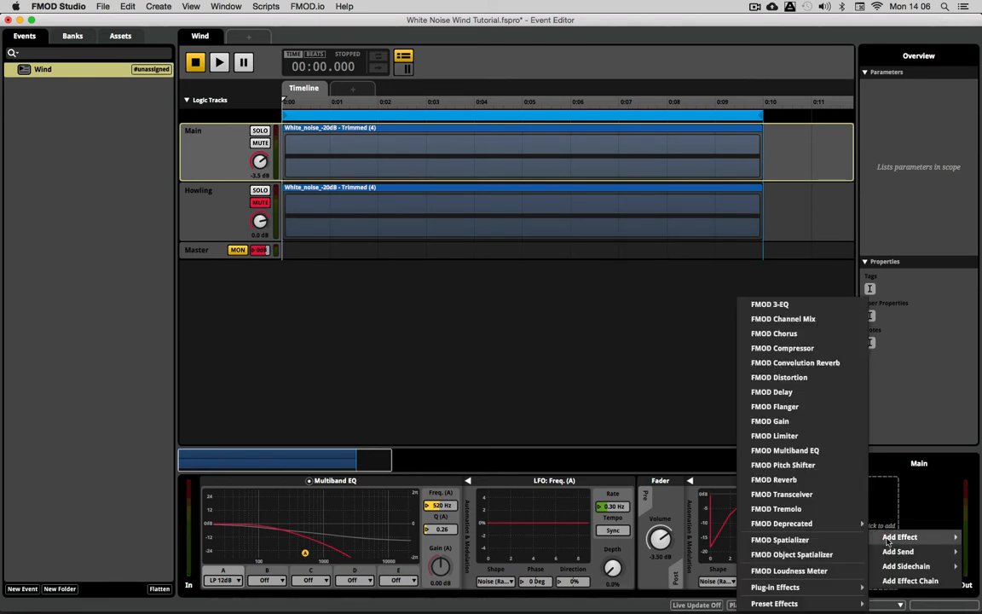
mouse_move(906, 566)
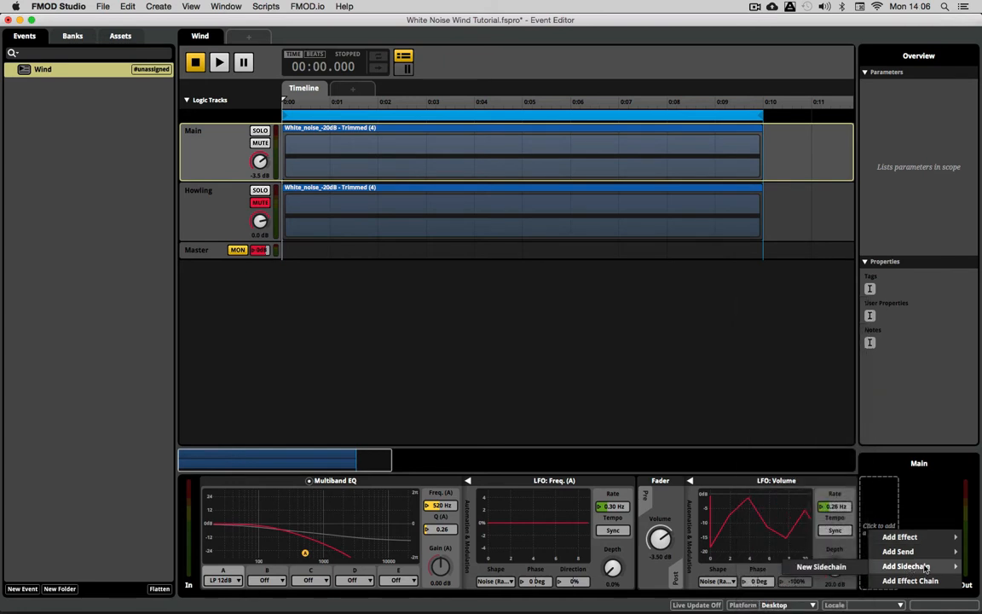
click(820, 567)
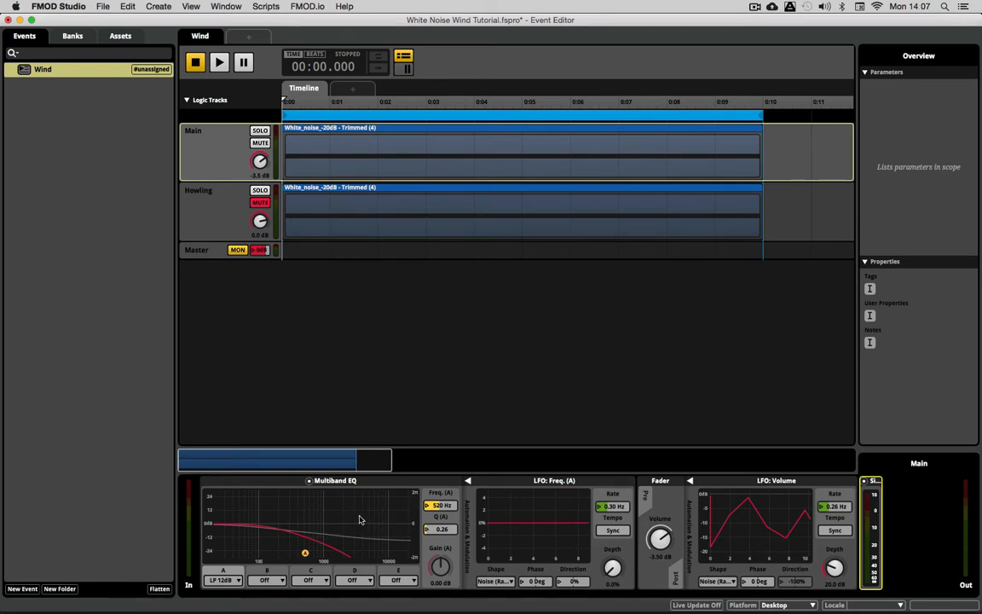
click(288, 480)
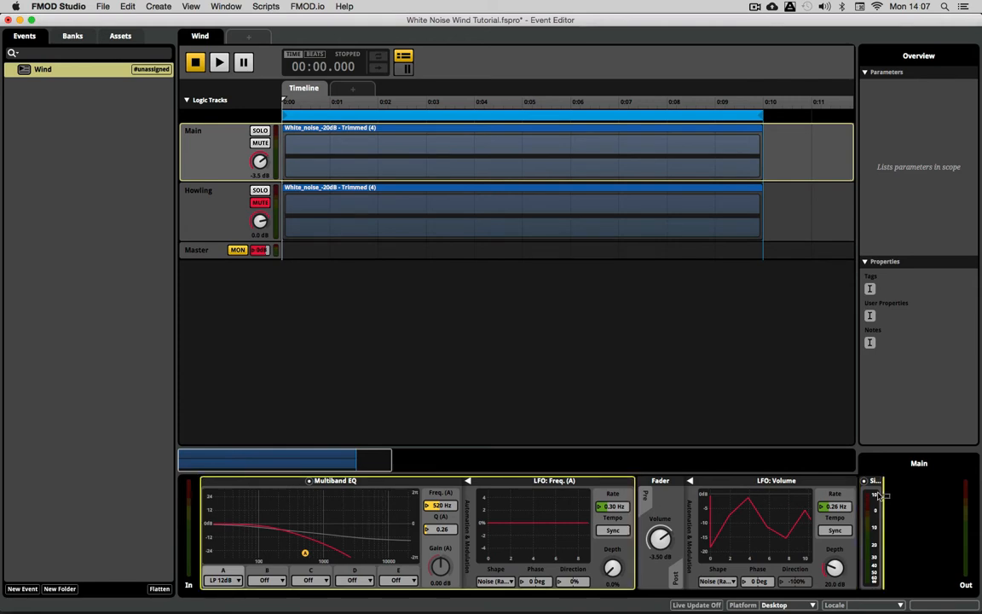
drag(883, 494, 887, 495)
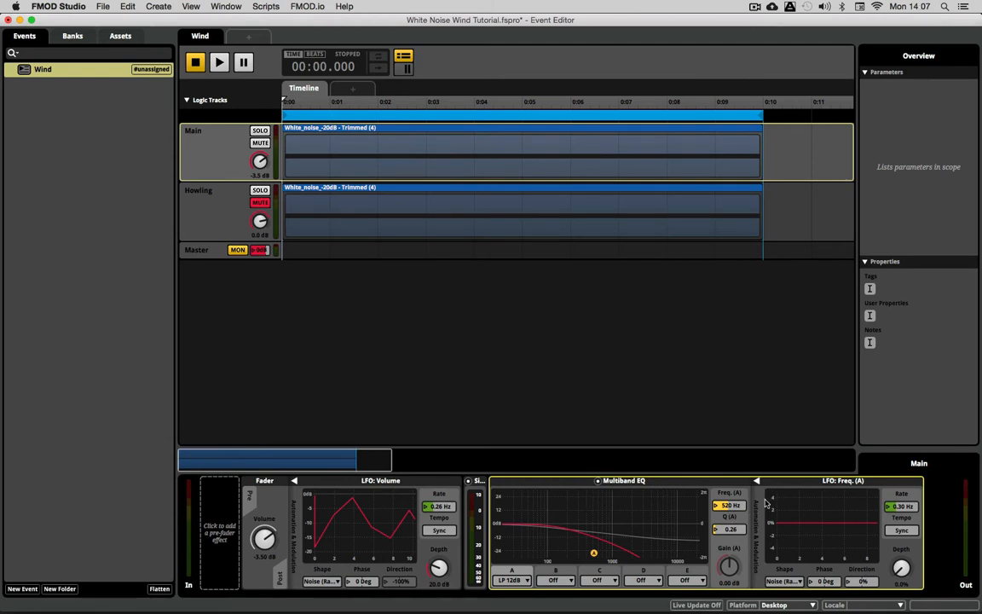
Replace the LFO on the Main track's Multiband EQ Freq (A) with a sidechain modulator.
right_click(735, 506)
click(765, 542)
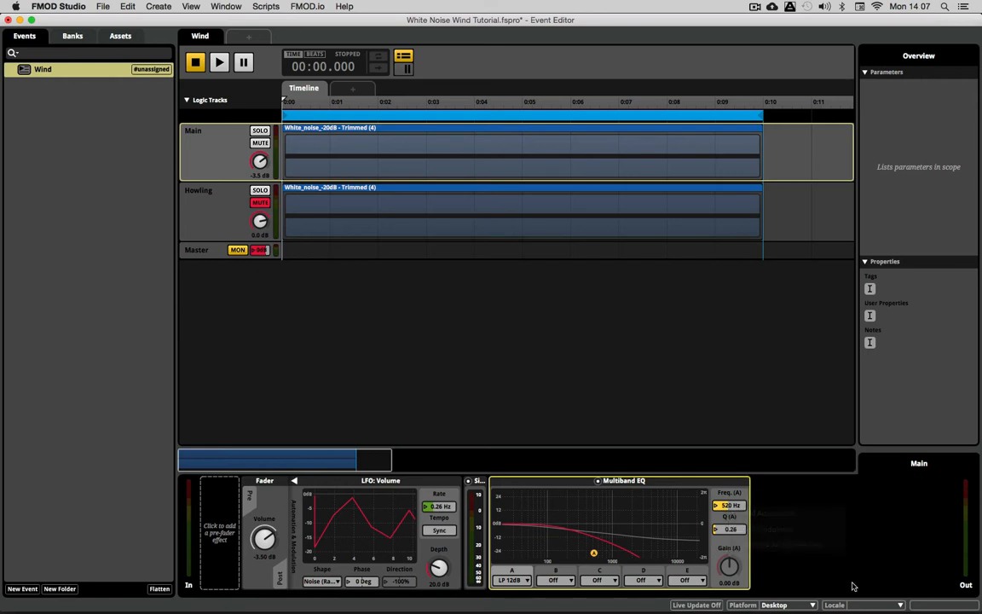
right_click(731, 507)
mouse_move(750, 530)
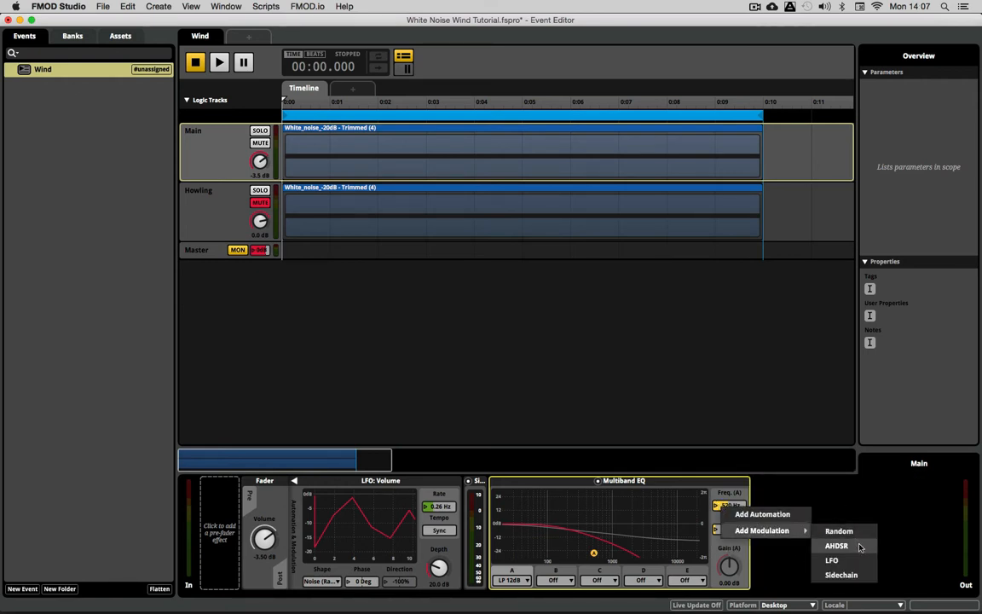
click(842, 574)
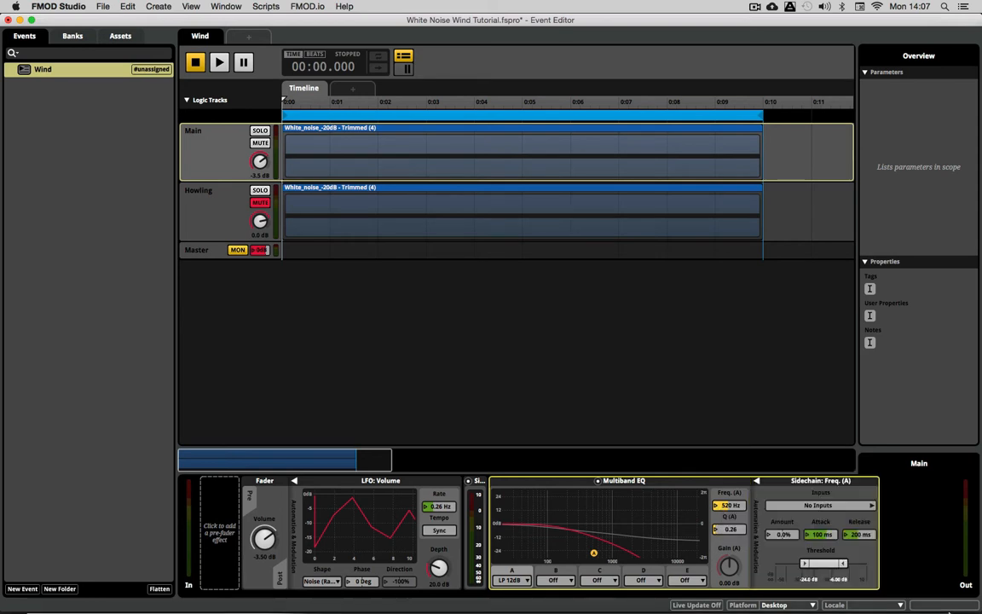
Set the sidechain modulator's input to Main:Sidechain and its amount to 100%.
click(808, 505)
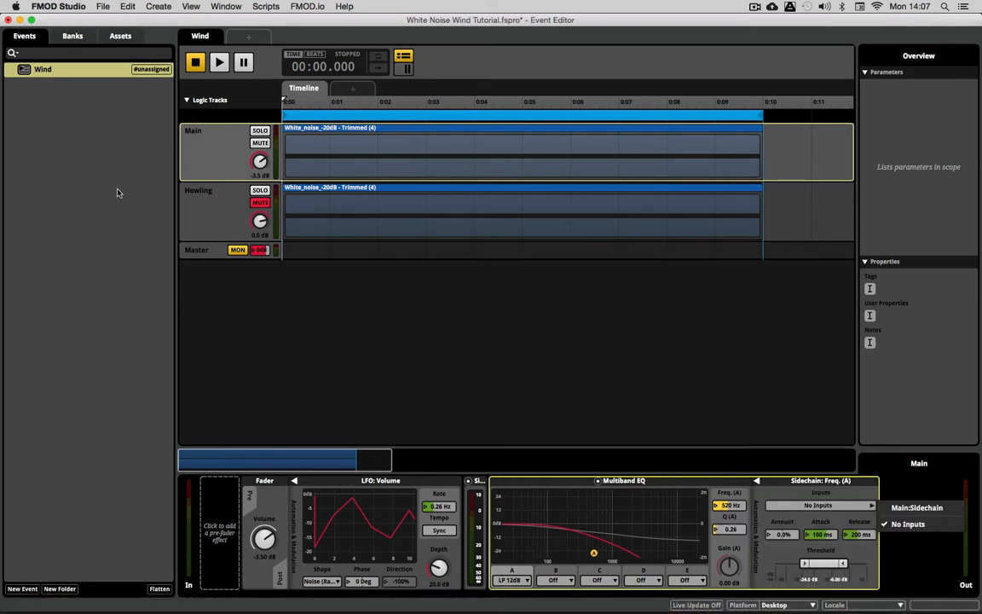
click(916, 507)
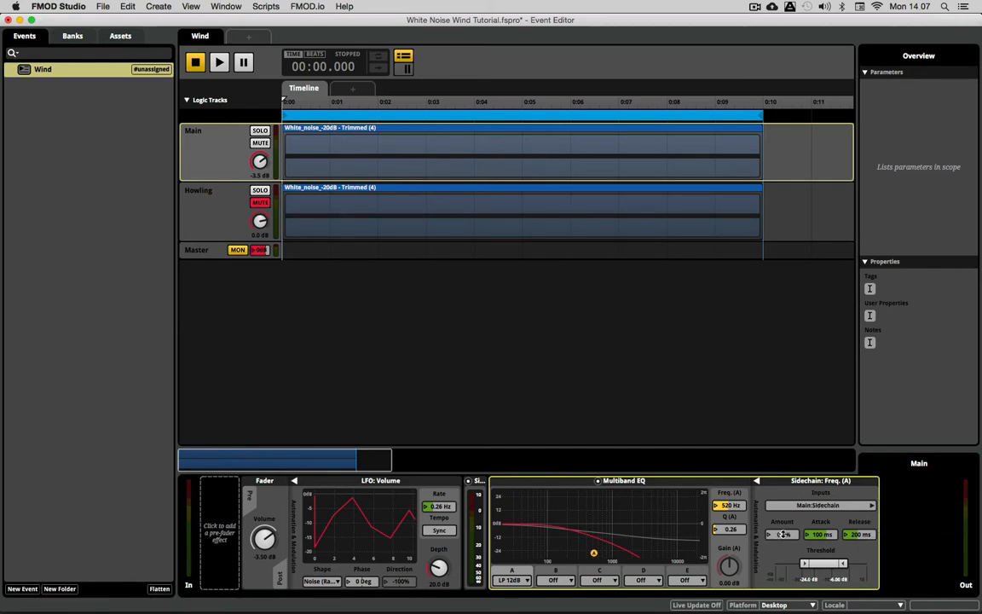
drag(783, 535, 784, 477)
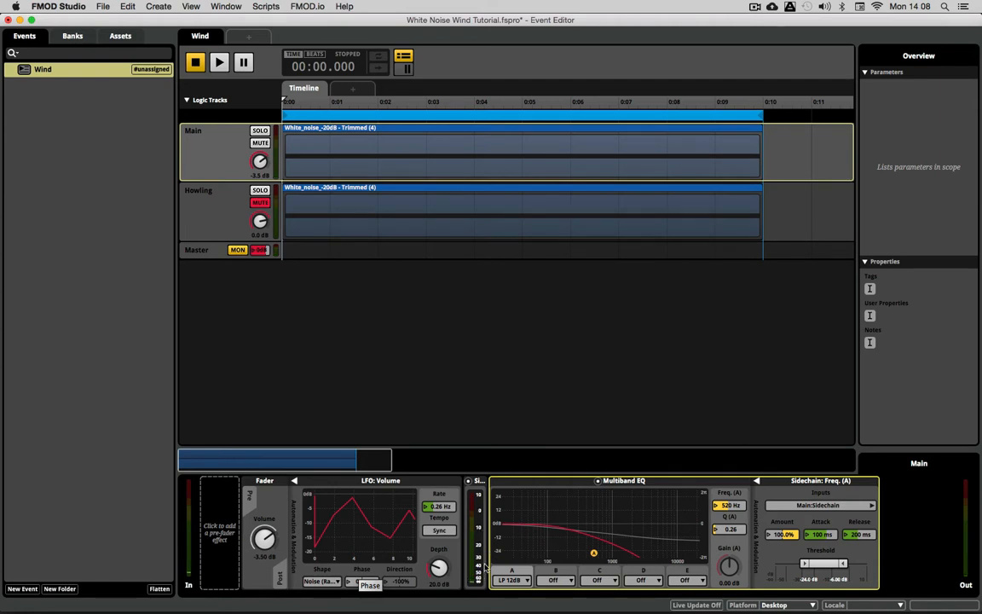
Set the Main volume LFO's shape to Square and raise the Main fader to 1 dB while auditioning the event.
click(323, 581)
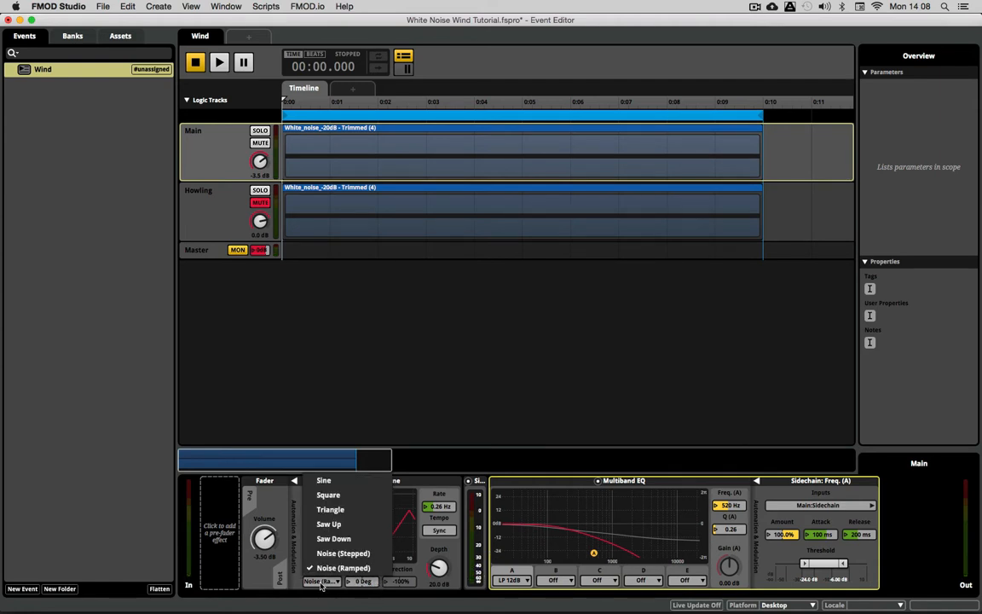
click(344, 496)
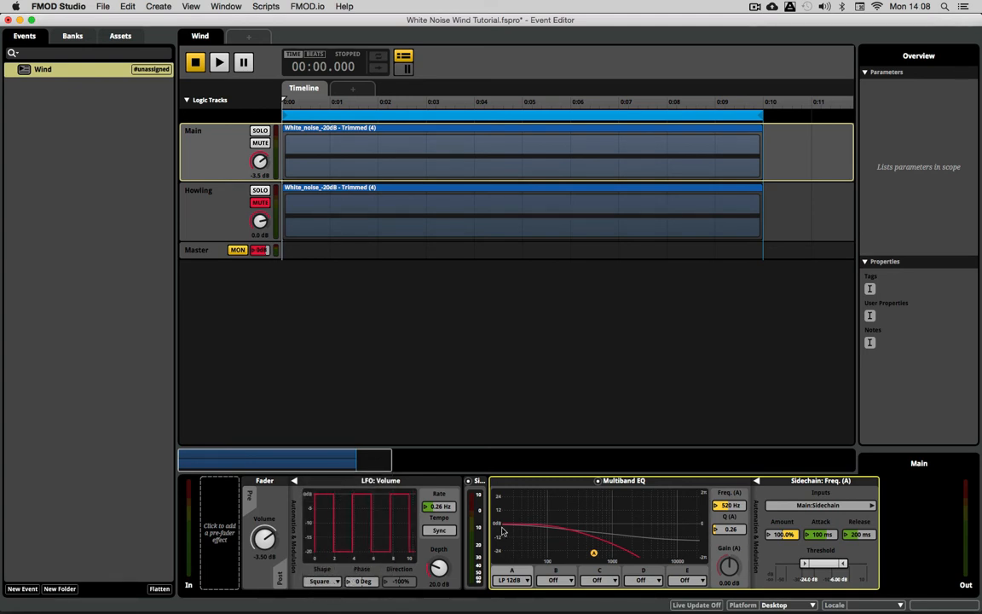
key(space)
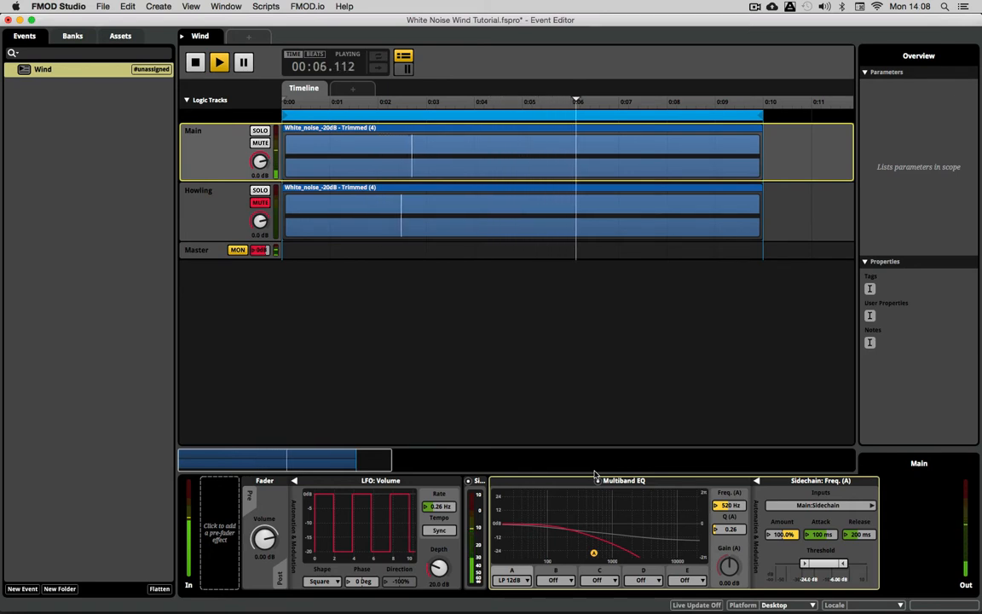
key(space)
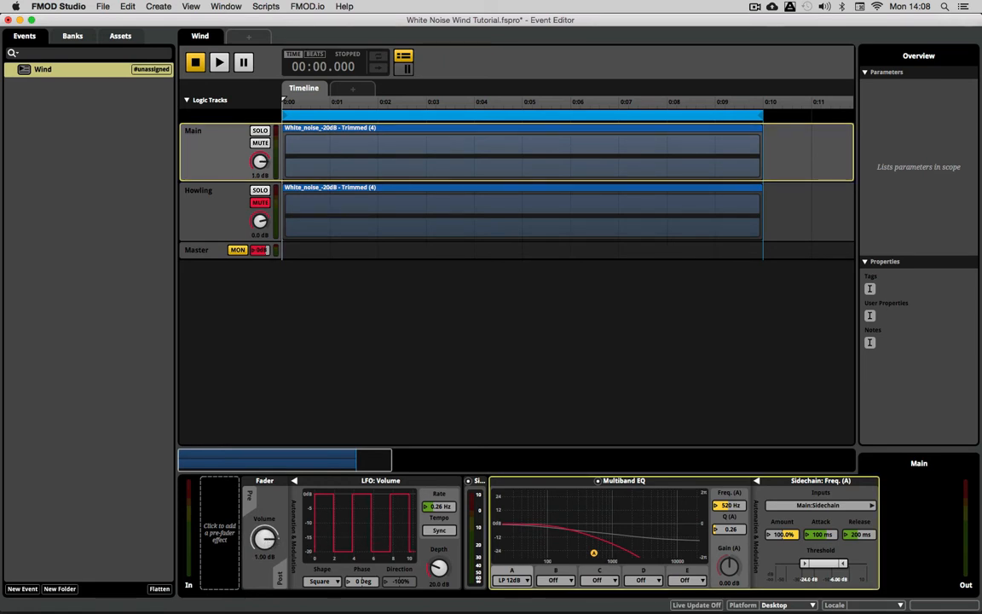
key(space)
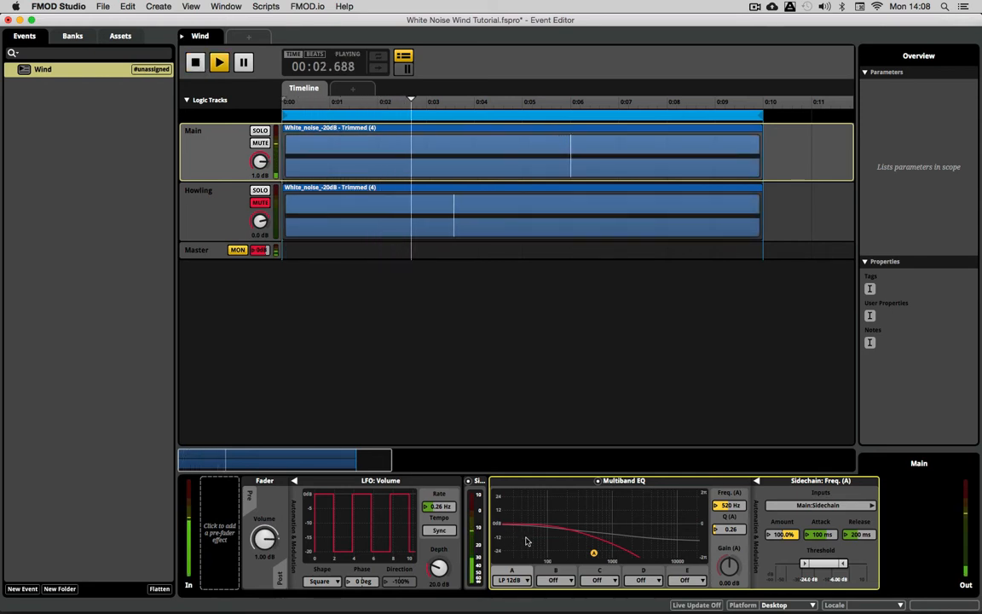
key(space)
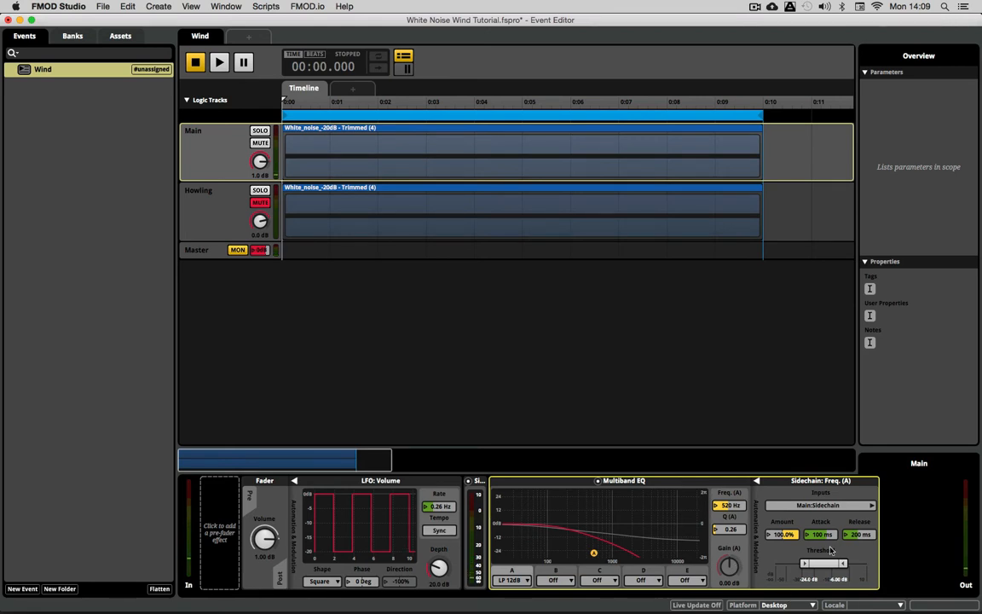
Set the Main sidechain modulator's threshold range to -30 dB and -10 dB, and change the volume LFO's shape to Sine.
drag(804, 565, 795, 565)
click(321, 581)
click(328, 481)
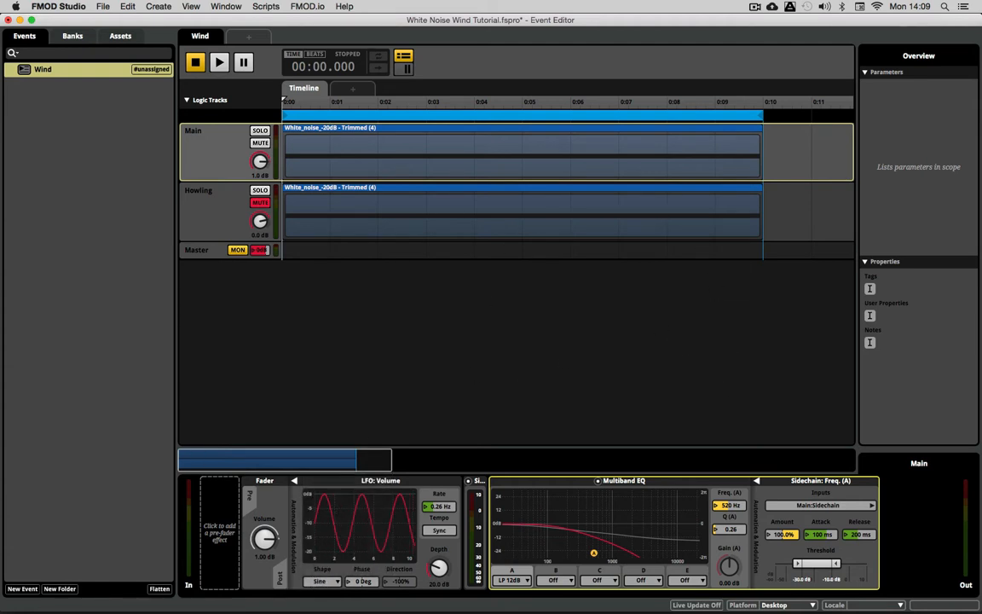
Audition the event while setting the Main sidechain amount to 32% and the EQ Freq (A) to 600 Hz.
key(space)
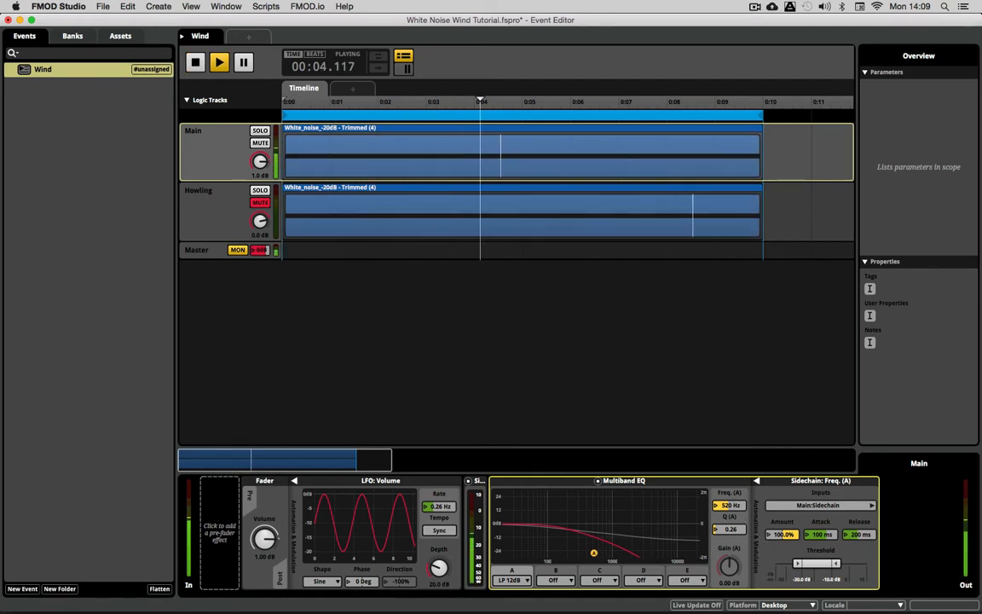
drag(735, 506, 782, 550)
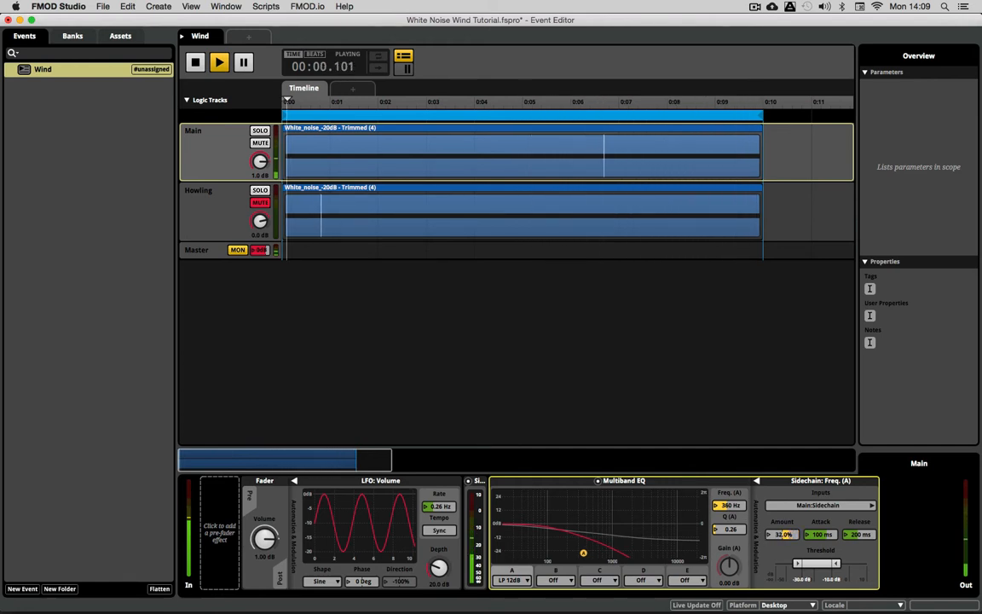
drag(736, 507, 735, 483)
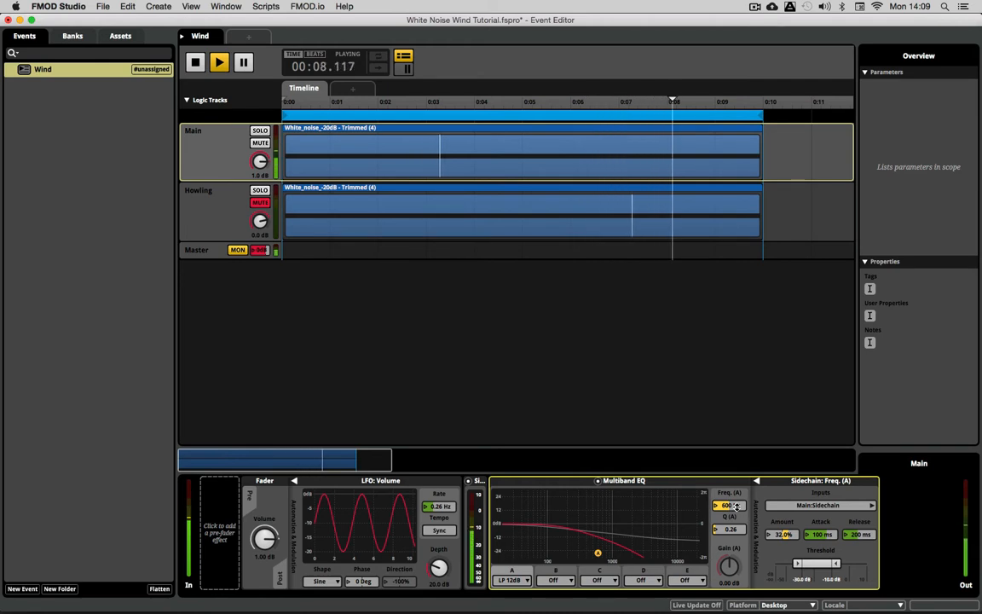
key(space)
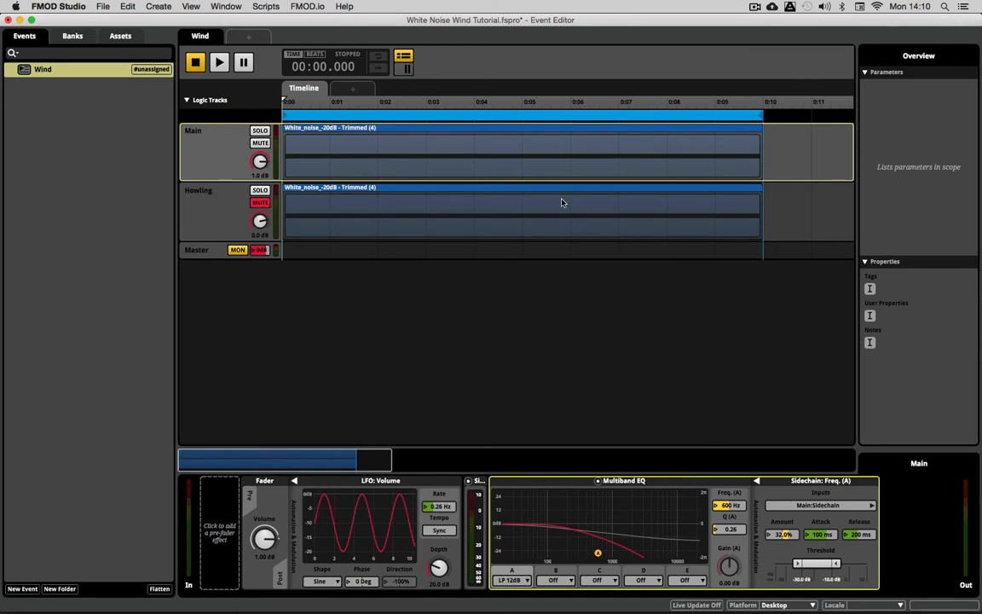
Set the Howling track's EQ frequency LFO depth to 0% and remove all modulation from its volume and pan.
click(206, 211)
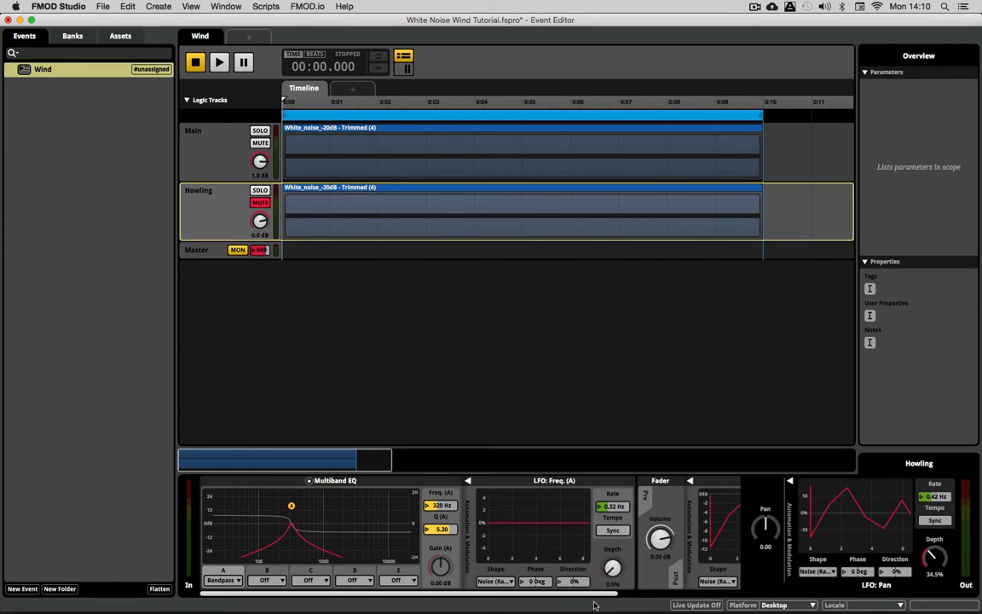
drag(612, 595, 792, 595)
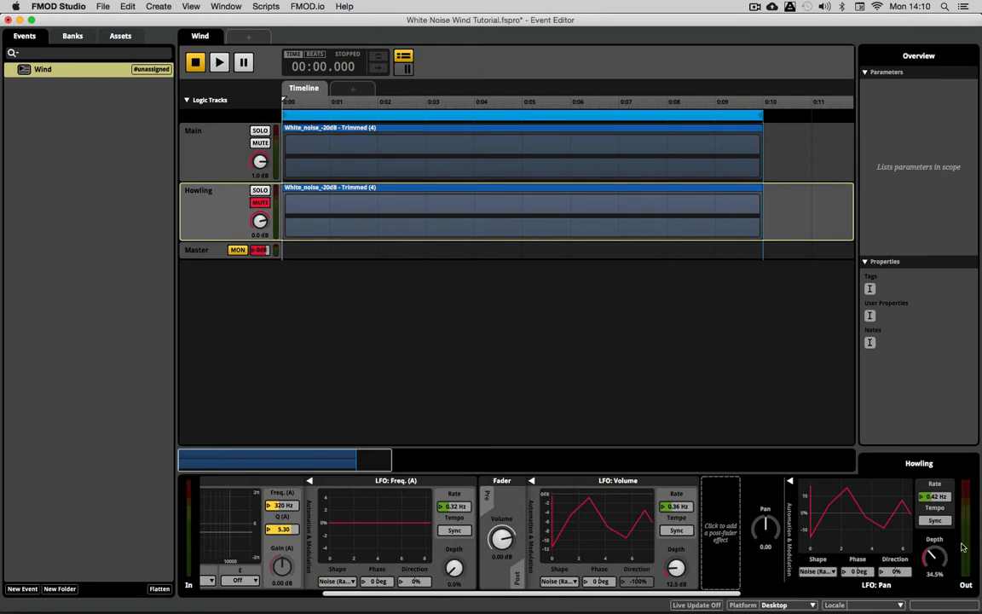
right_click(782, 532)
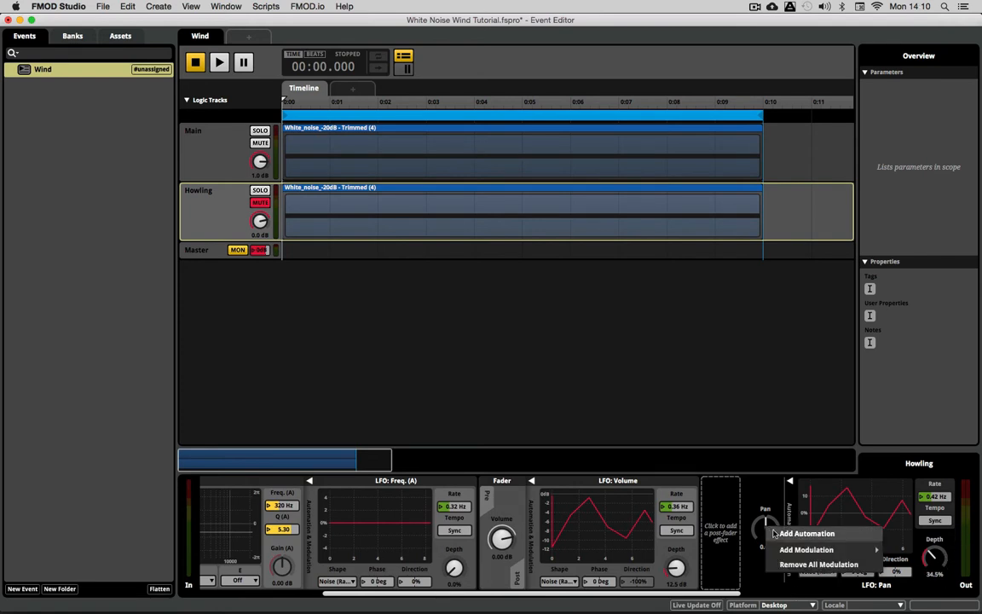
click(821, 567)
Add a sidechain modulator to Freq (A) of the Howling track's Multiband EQ.
right_click(452, 505)
mouse_move(514, 531)
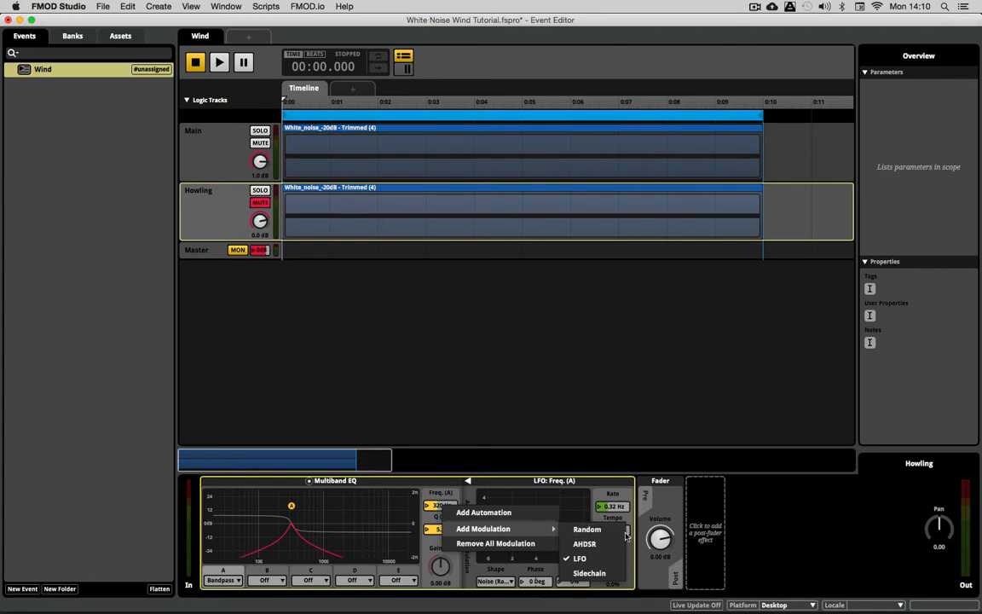
click(607, 574)
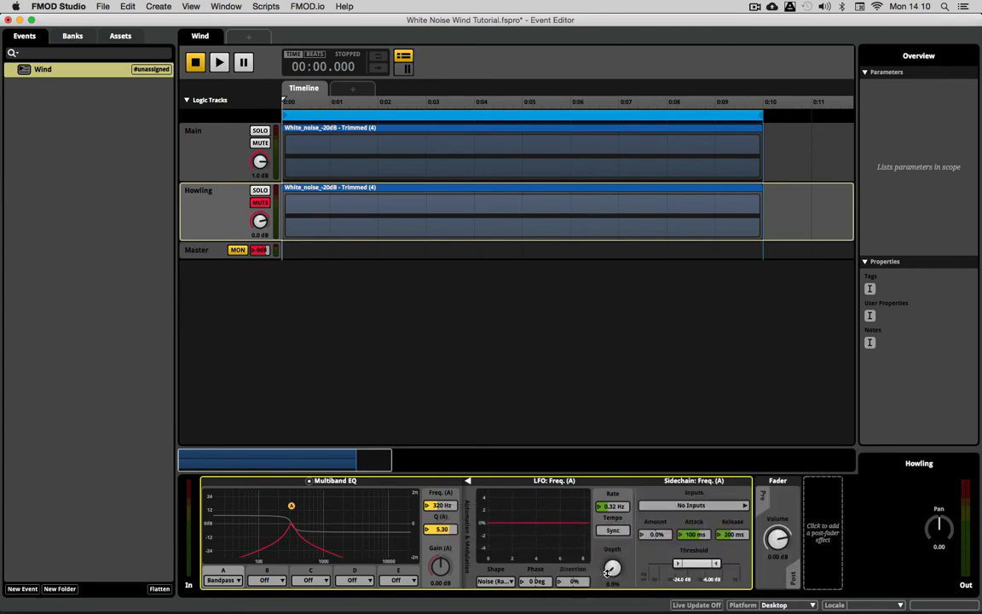
Feed Howling's Freq (A) sidechain from Main:Sidechain with a -30 to -10 dB threshold and 20% amount, and set Freq (A) to 160 Hz.
click(694, 506)
click(780, 506)
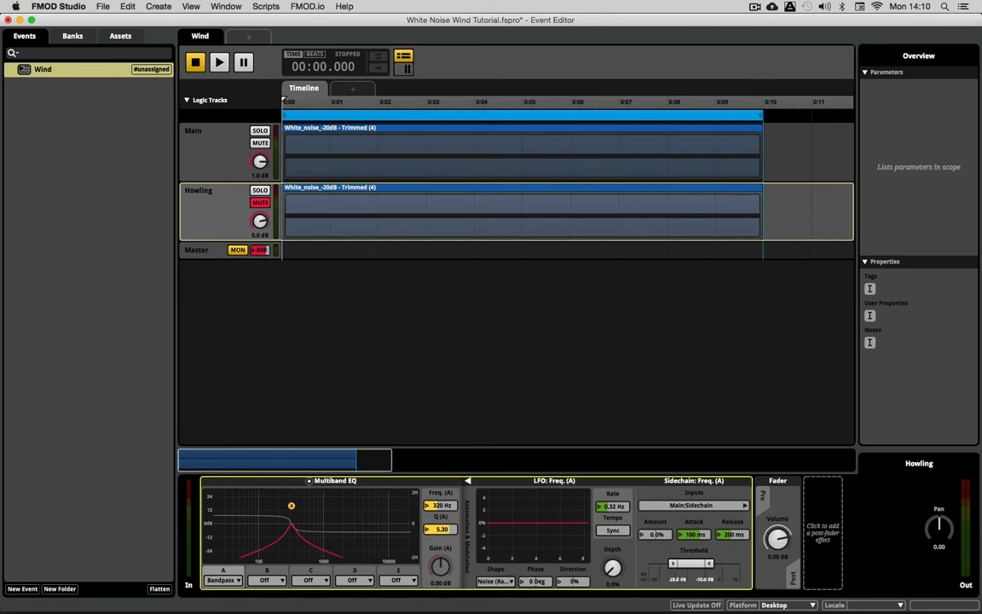
key(space)
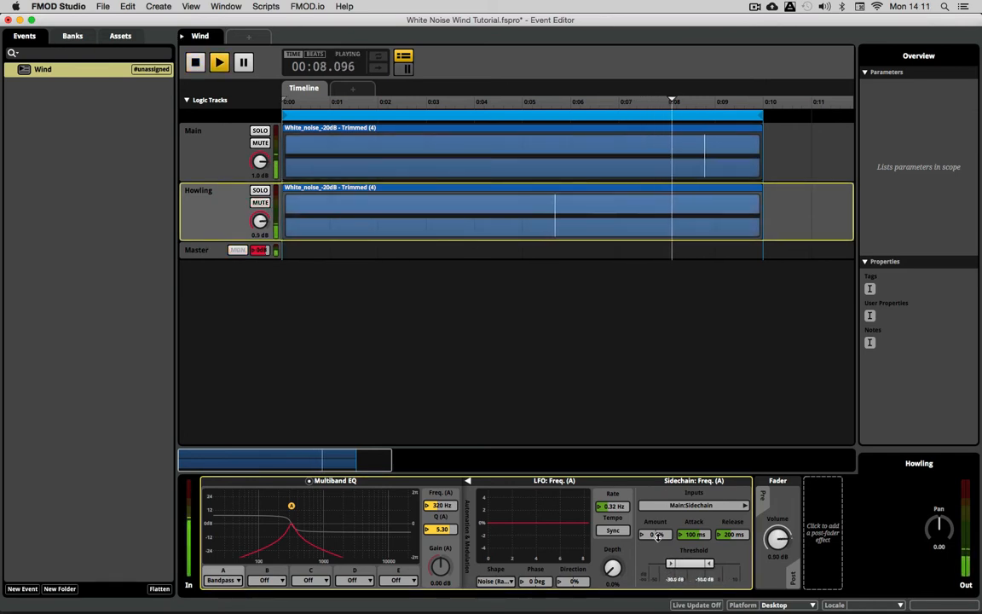
drag(655, 535, 656, 509)
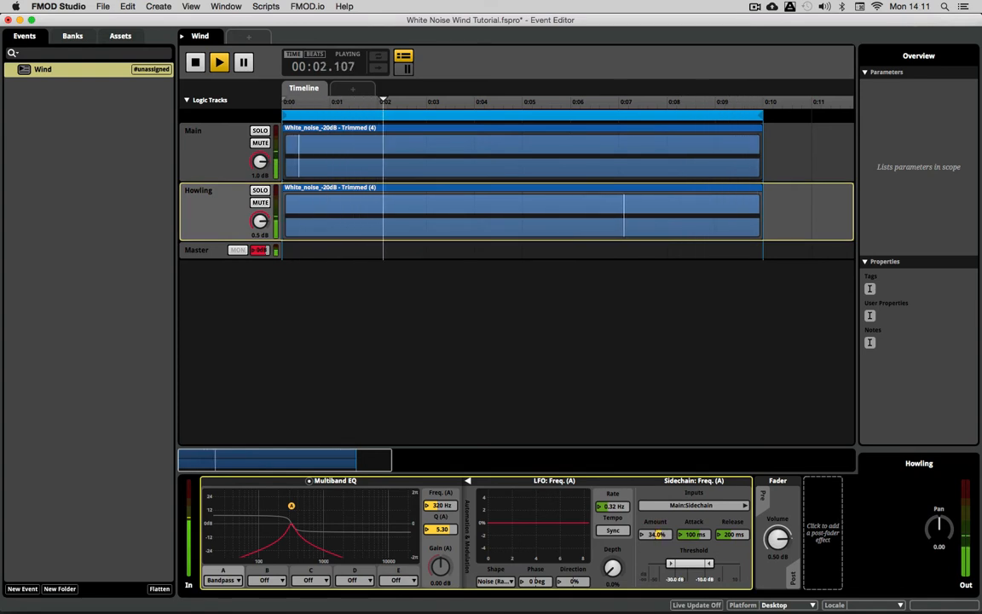
mouse_move(656, 534)
mouse_down()
mouse_move(693, 537)
mouse_move(656, 541)
mouse_up()
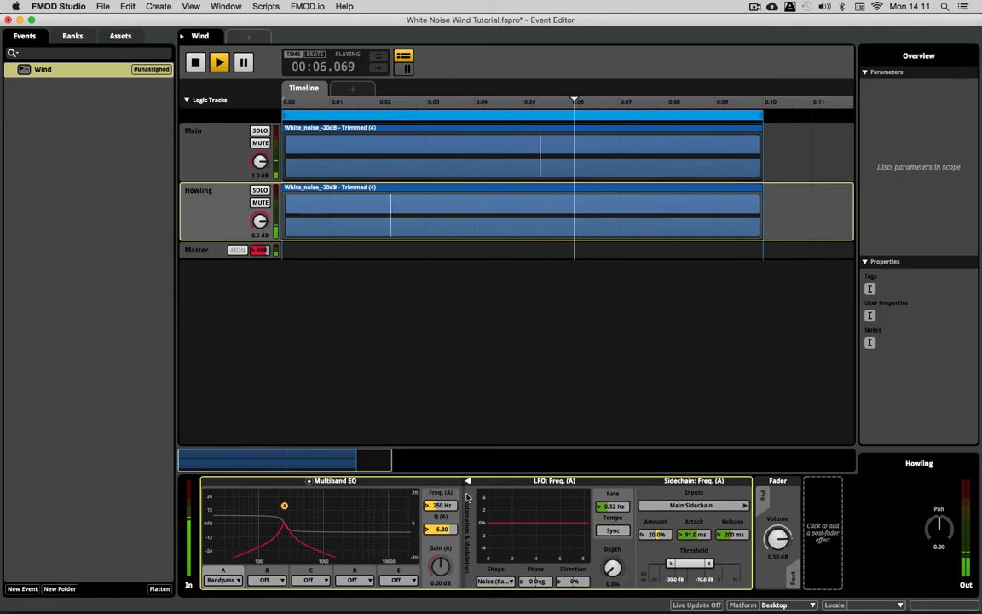
drag(445, 503, 445, 515)
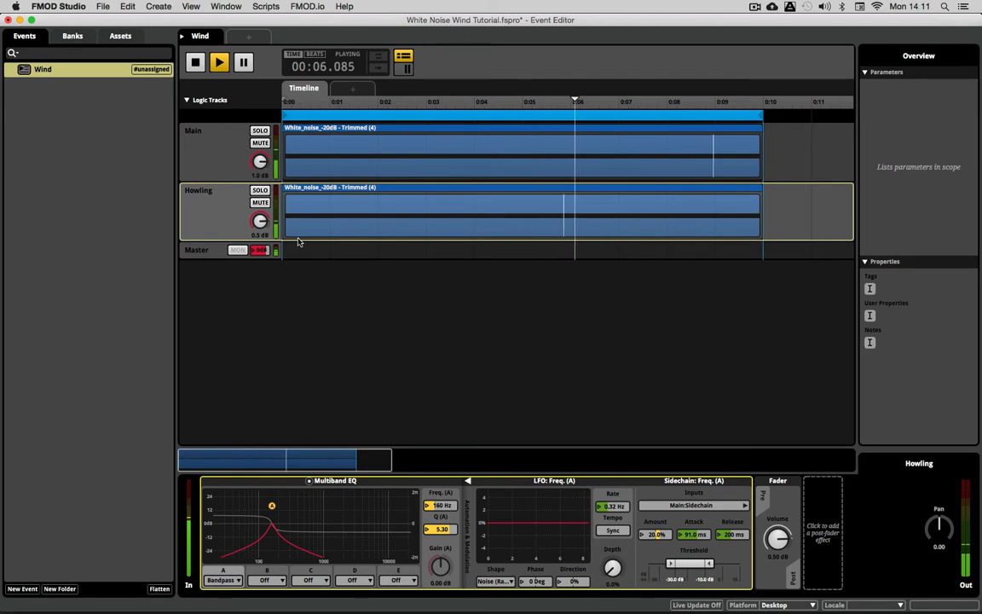
key(space)
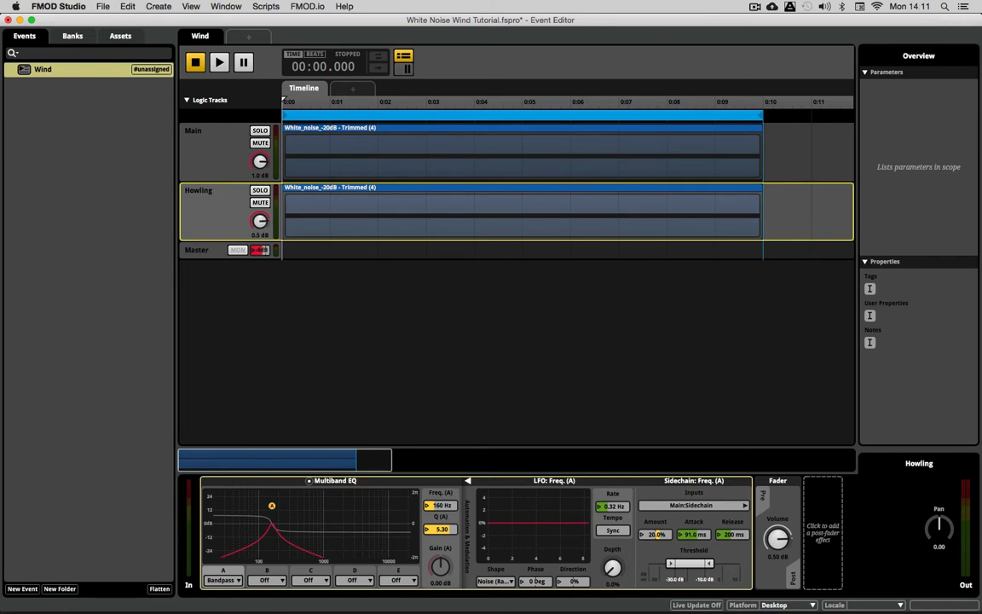
Audition while setting Howling's volume to 9 dB, Freq (A) sidechain amount to 24%, and frequency LFO to 0.66 Hz with 12.5% depth.
key(space)
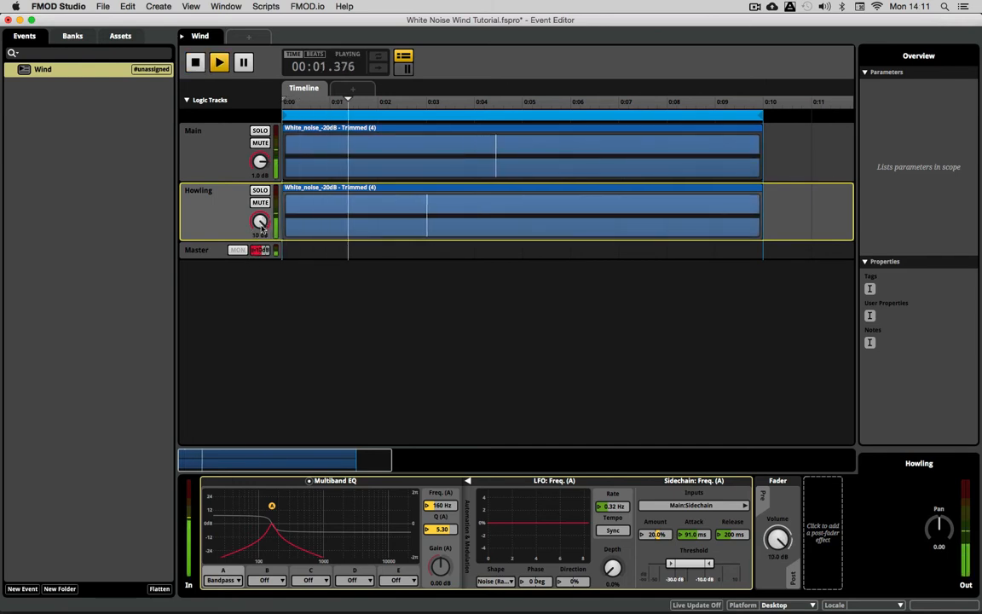
drag(262, 228, 261, 232)
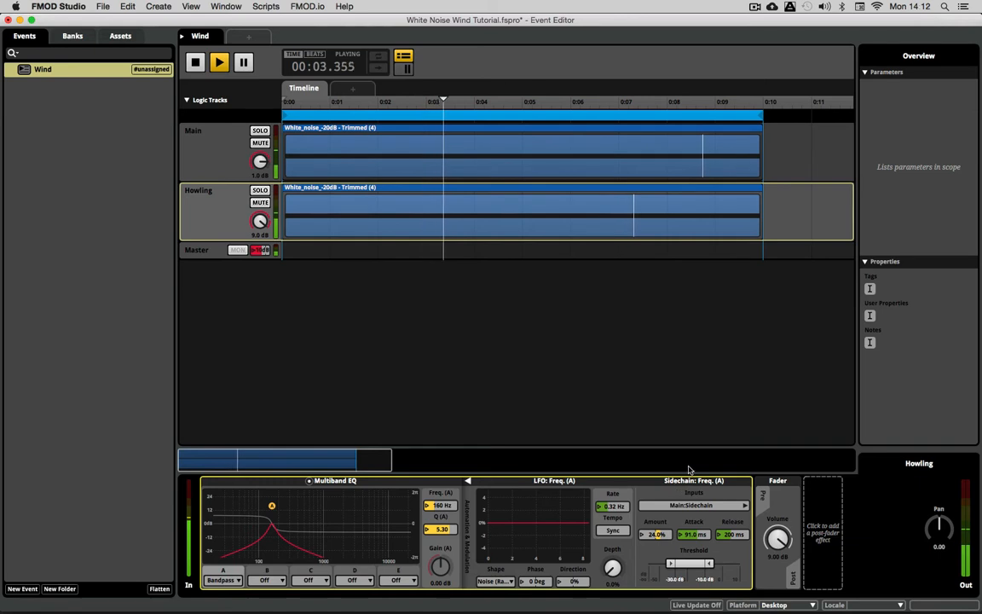
key(space)
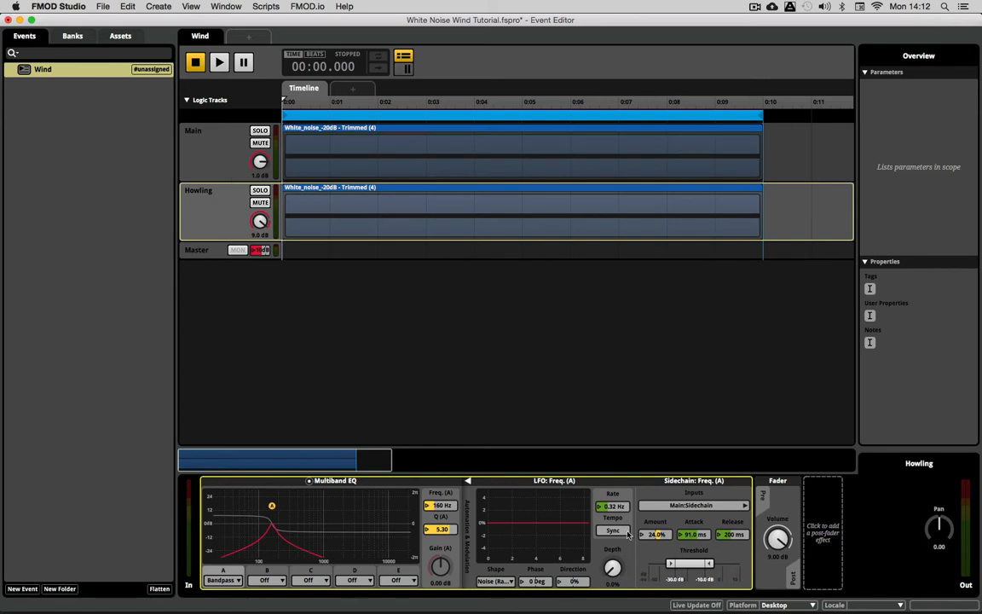
key(space)
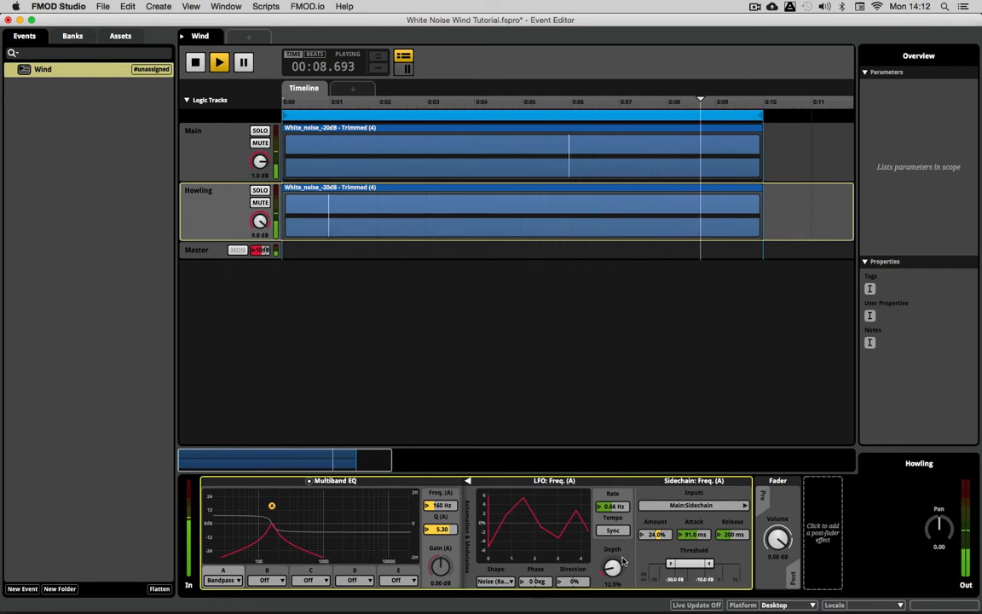
Change the Main track's volume LFO shape to Noise (Ramped) and audition the event.
click(208, 160)
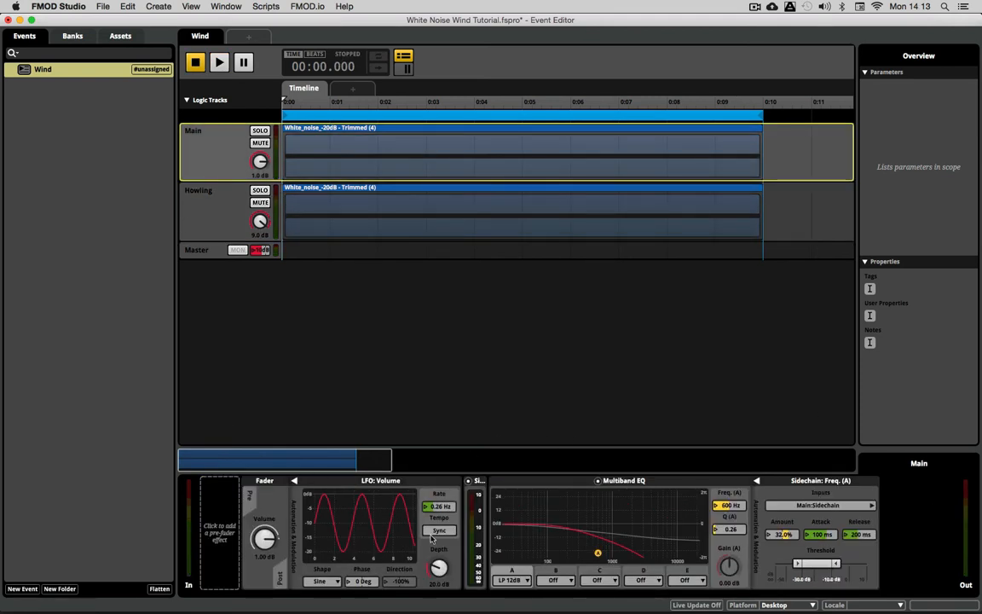
click(320, 580)
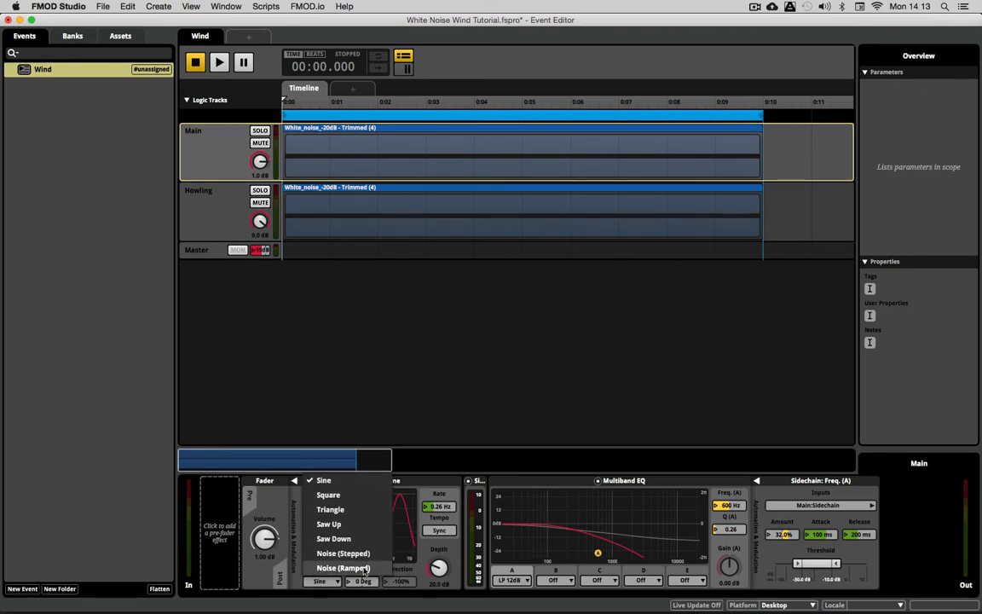
click(358, 566)
key(space)
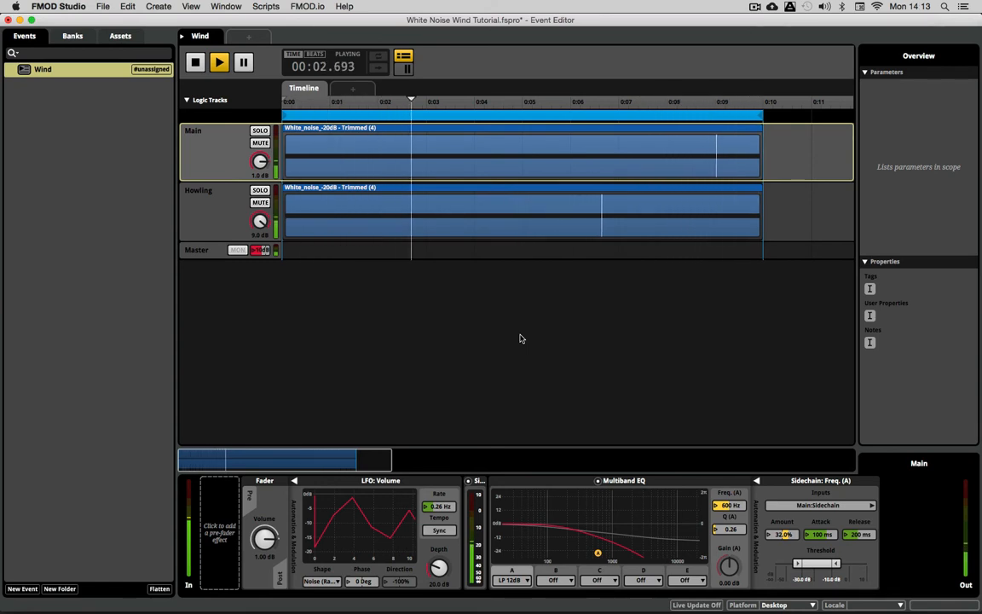
key(space)
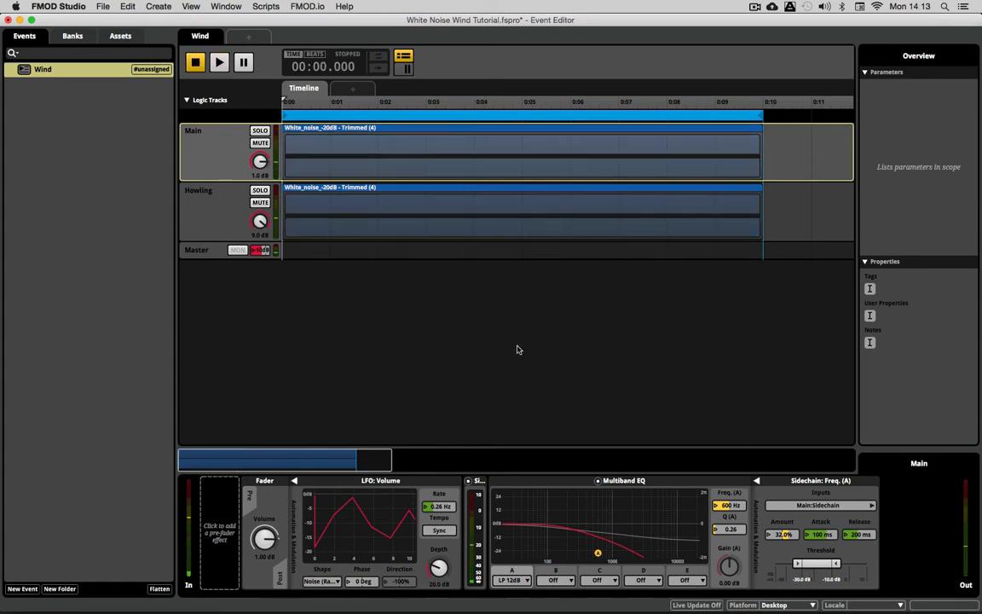
Add a sidechain modulator to the Howling volume, fed by Main:Sidechain, with a -30 dB lower threshold and a 59 dB amount.
click(228, 233)
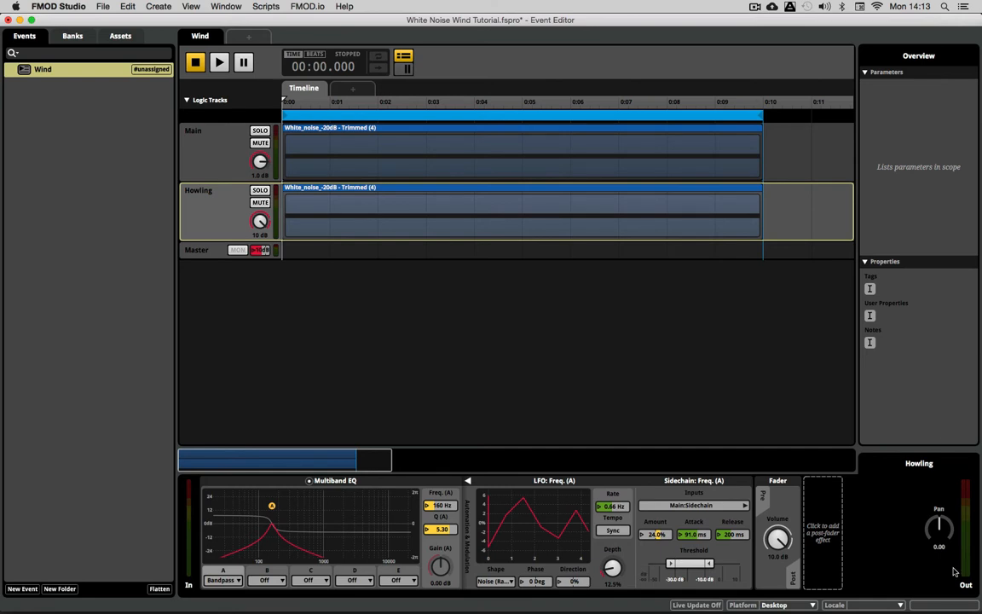
right_click(778, 540)
mouse_move(822, 562)
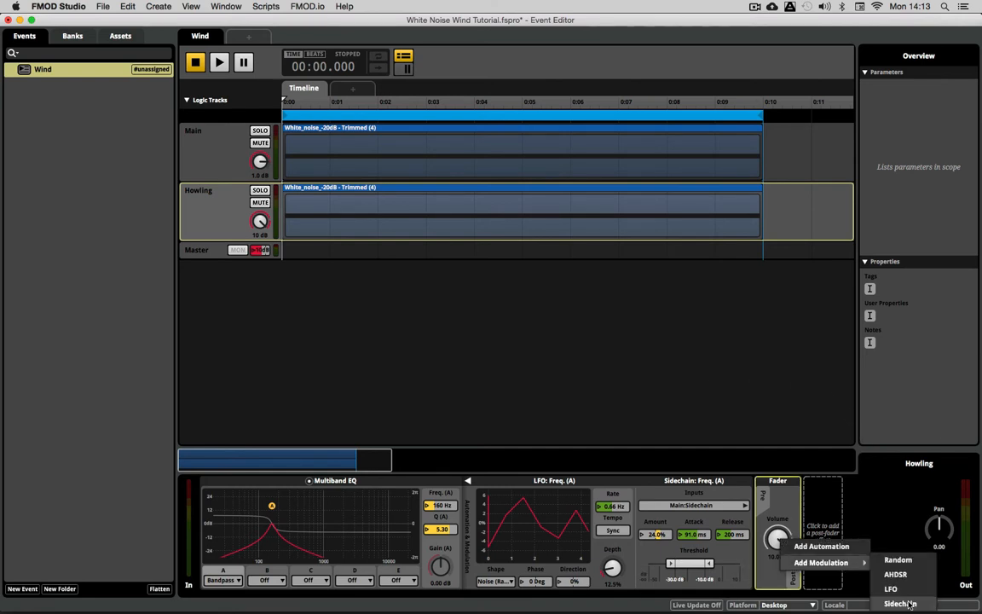
click(882, 595)
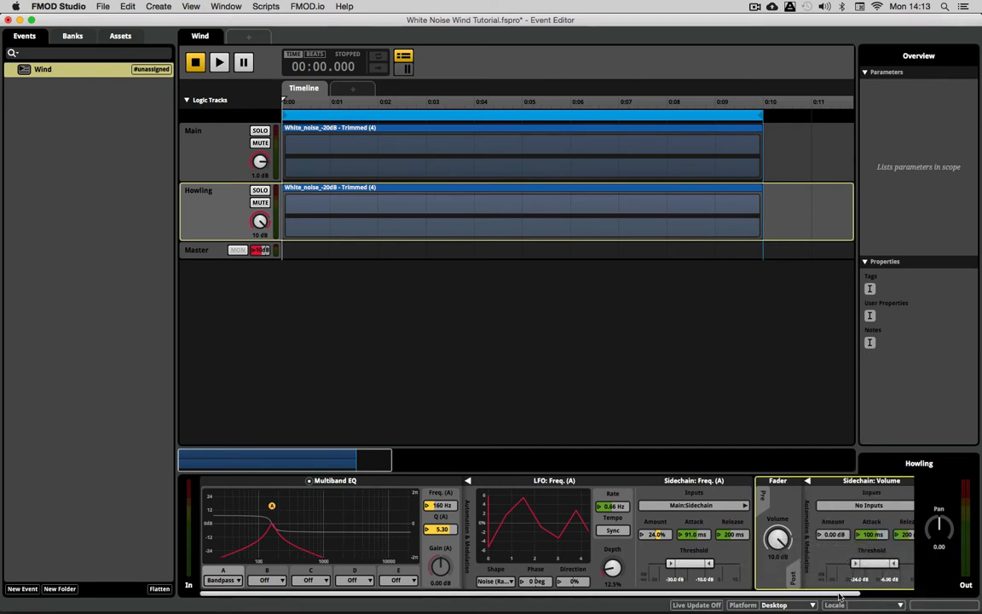
drag(839, 595, 895, 595)
click(817, 507)
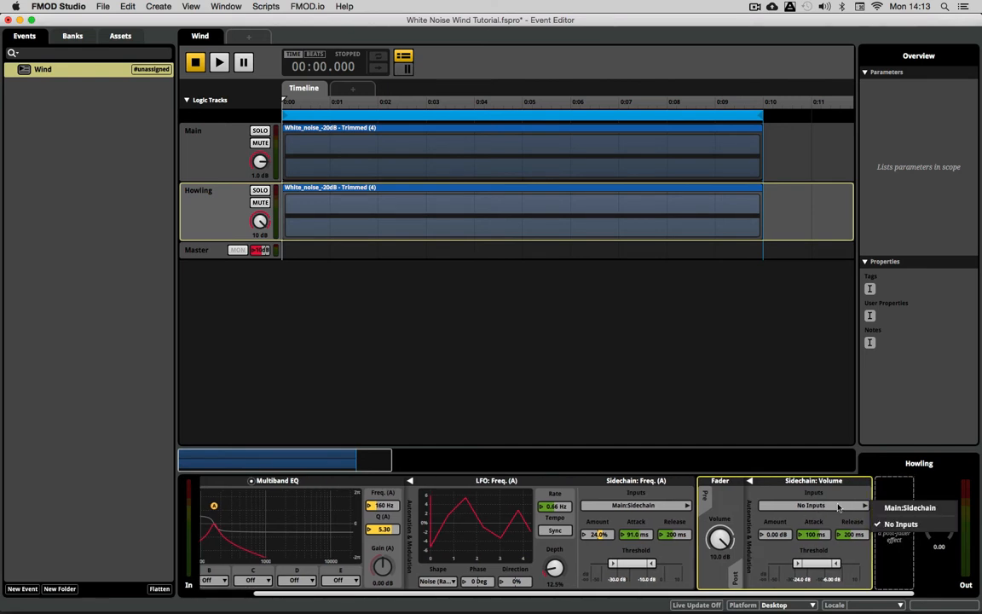
click(917, 506)
drag(798, 565, 783, 535)
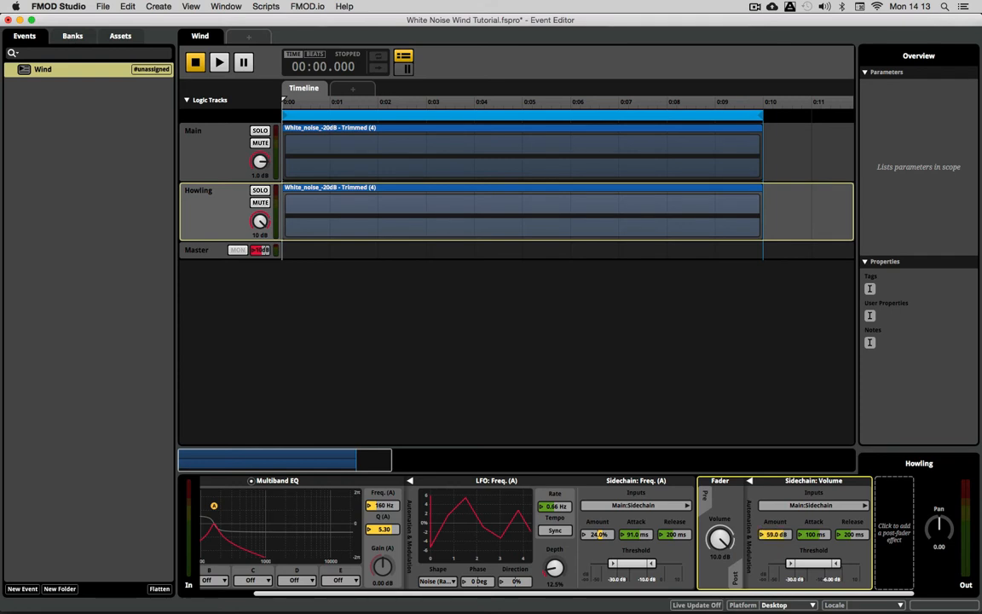
Audition the event with the Howling volume sidechain amount reduced to 29.5 dB, and remove that volume modulator.
key(space)
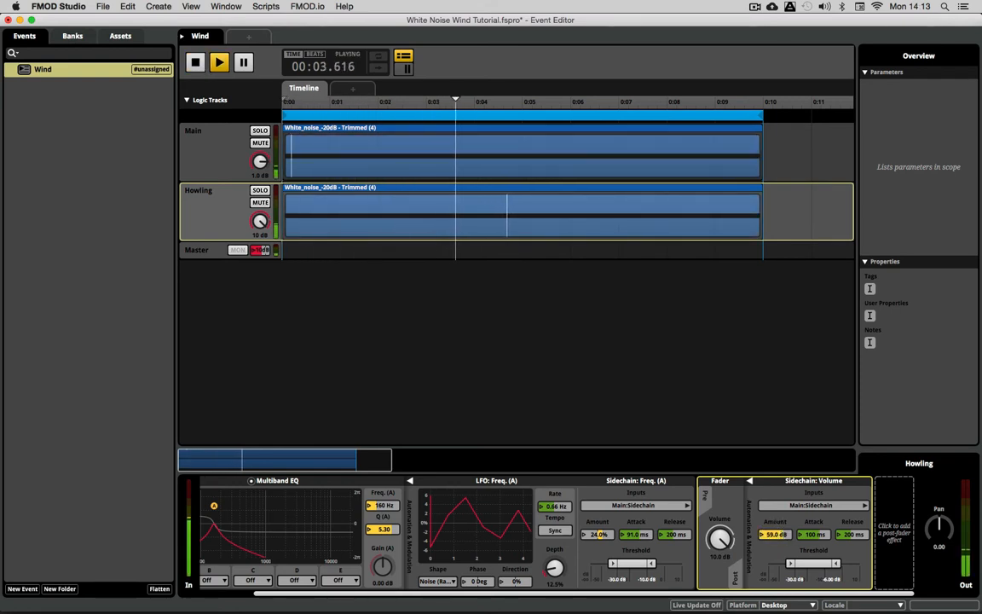
drag(781, 536, 781, 561)
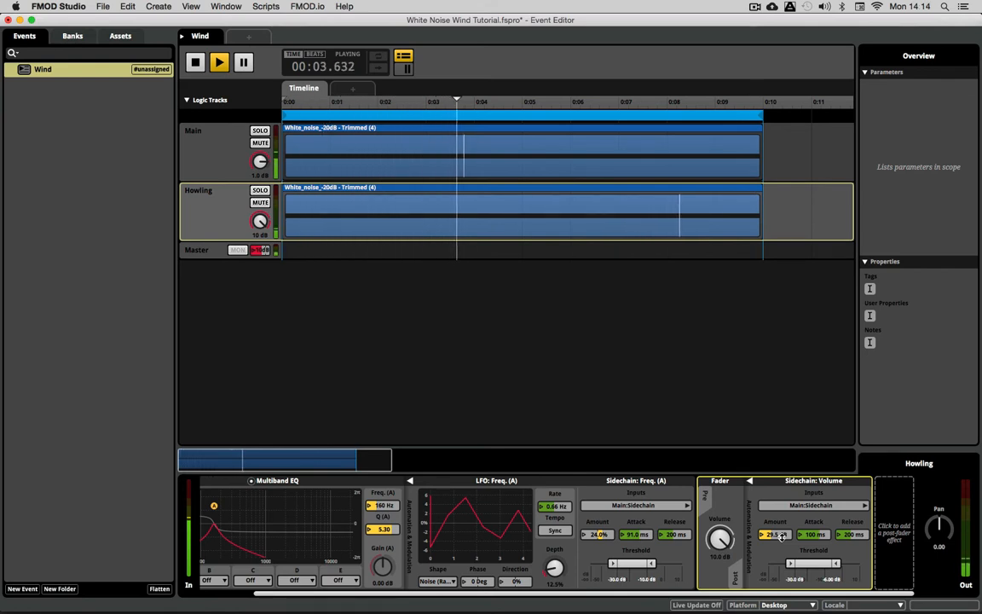
key(space)
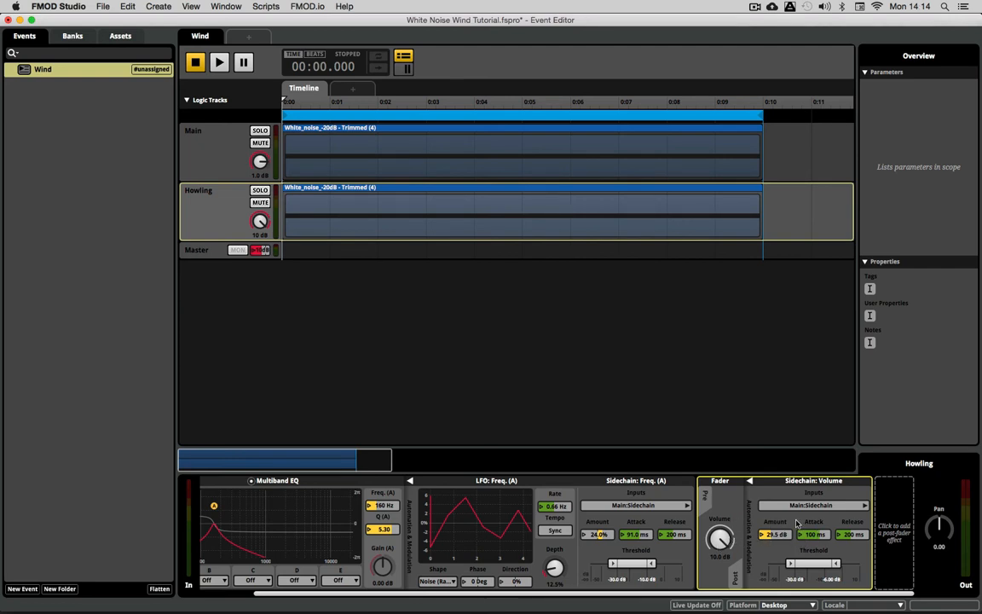
right_click(726, 539)
click(778, 579)
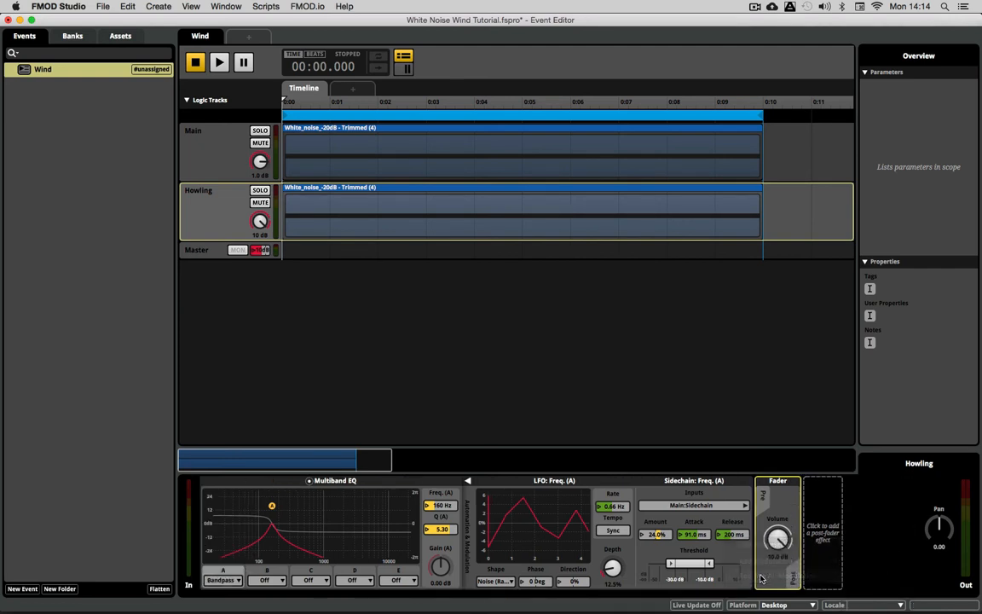
Enable band B of the Howling track's Multiband EQ as a Lowshelf with its frequency at 9.50 kHz.
click(277, 581)
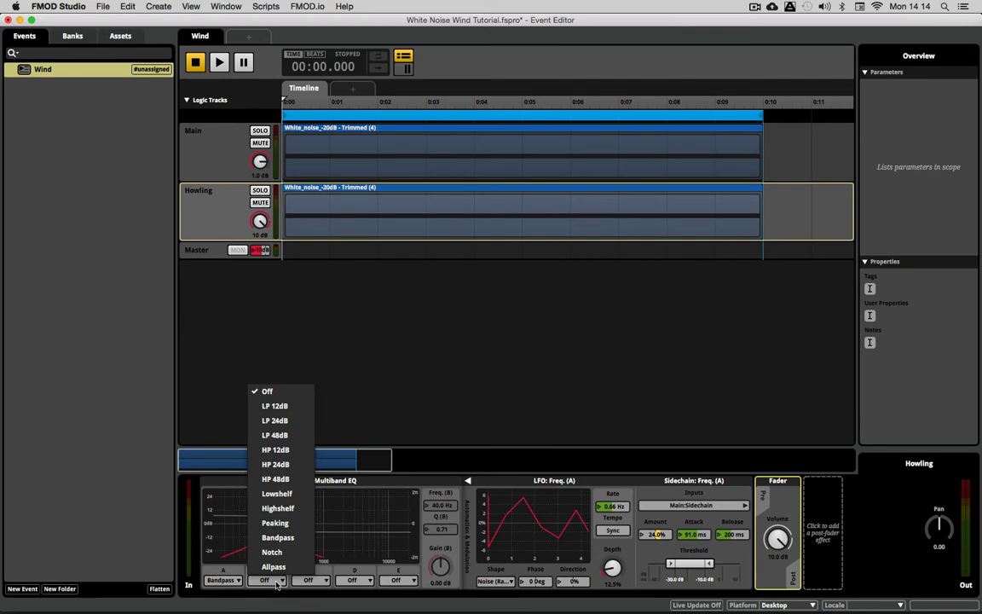
click(277, 494)
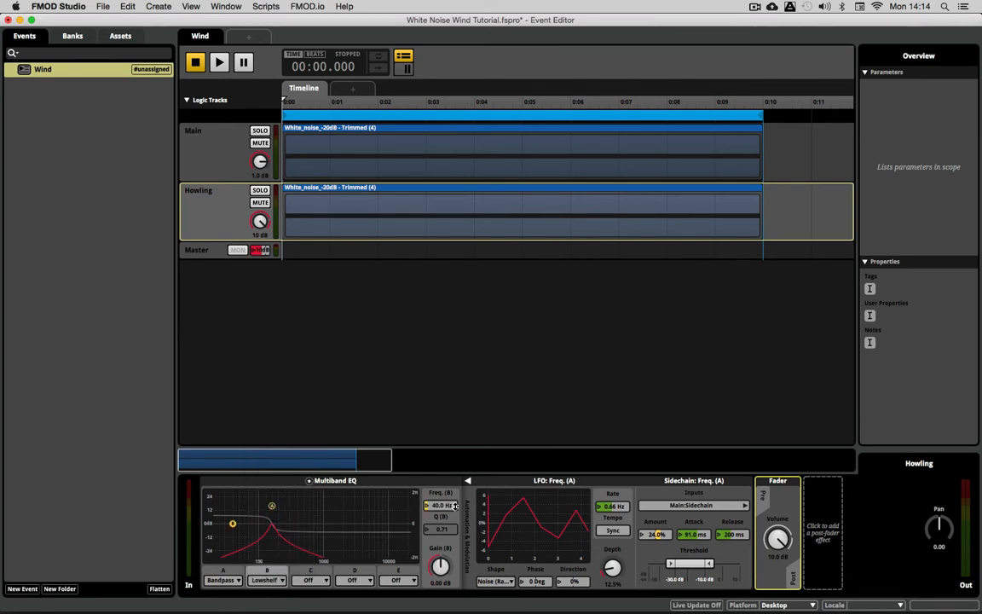
drag(455, 505, 455, 460)
mouse_move(435, 564)
mouse_down()
mouse_move(441, 542)
mouse_move(441, 566)
mouse_up()
Add a sidechain modulator to Howling's EQ Gain (B), fed by Main:Sidechain, with a lower threshold of -31 dB.
right_click(442, 566)
mouse_move(487, 588)
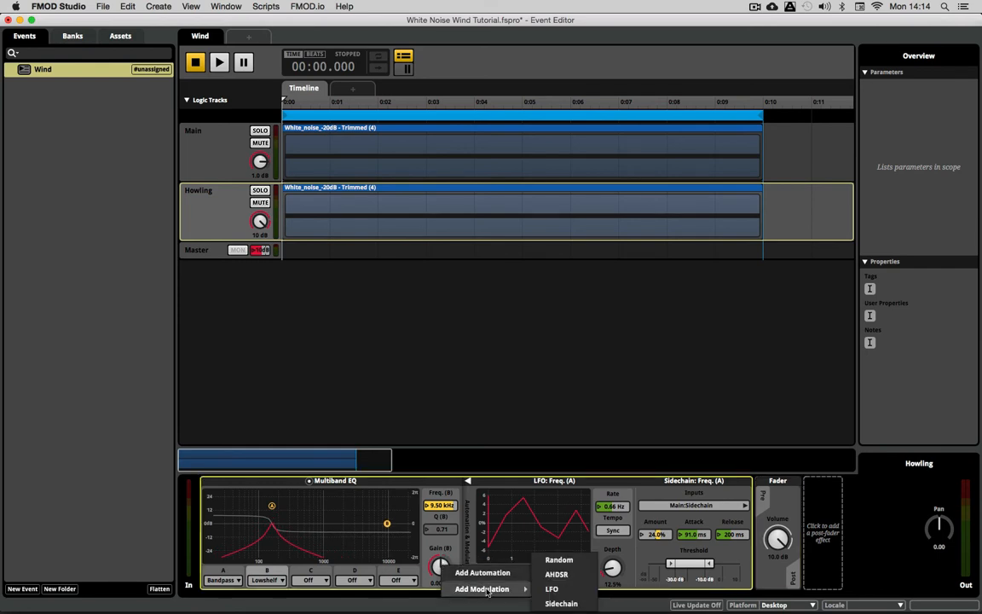
click(563, 602)
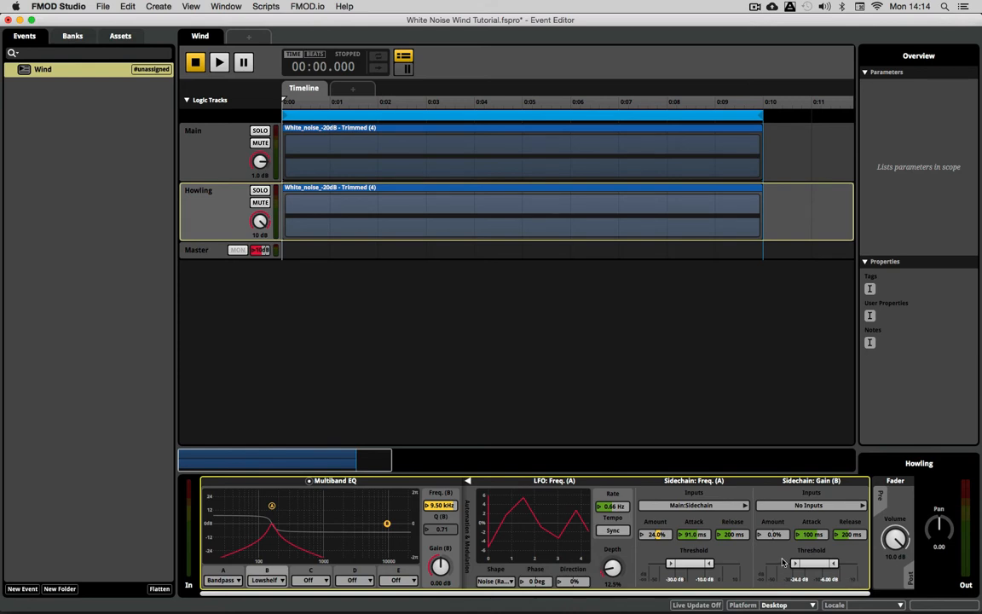
drag(795, 562, 785, 563)
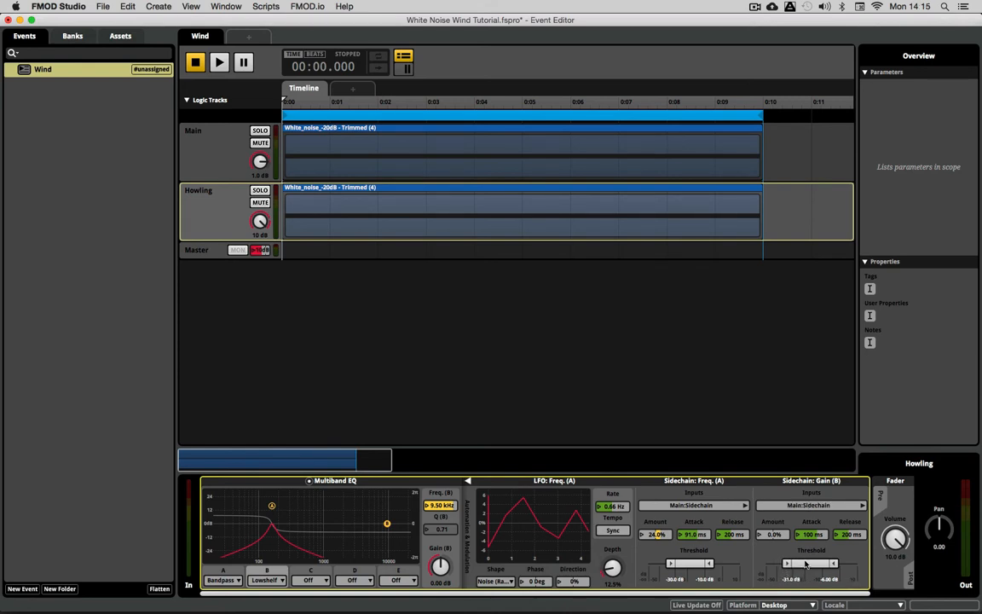
Audition the event while setting the Gain (B) sidechain amount to 32%.
key(space)
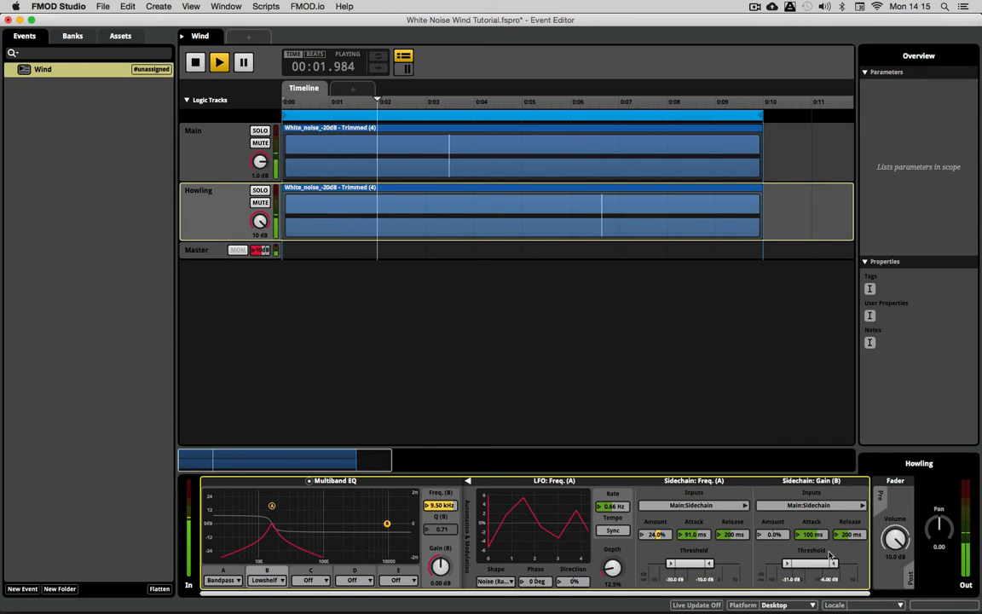
drag(785, 536, 784, 517)
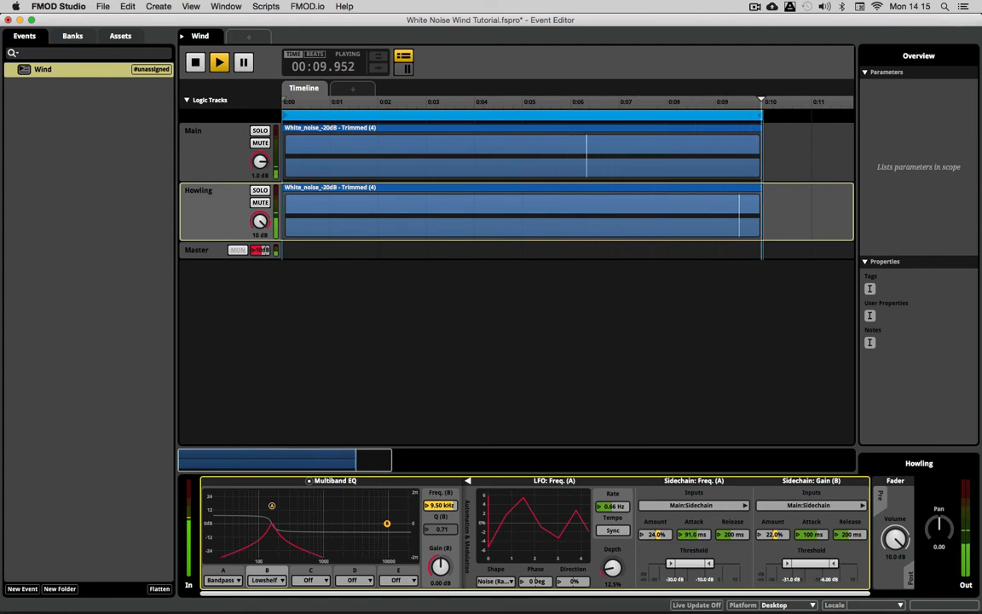
drag(785, 537, 785, 533)
key(space)
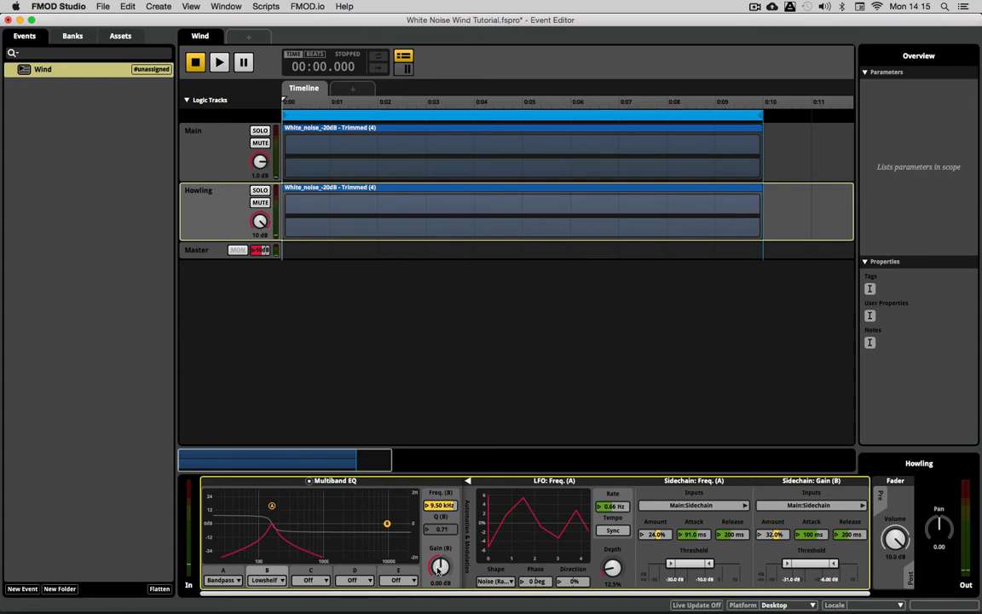
Audition while setting Howling's EQ Gain (B) to -4 dB, the Gain (B) sidechain release to 700 ms, and the track volume to 8 dB.
drag(439, 566, 440, 572)
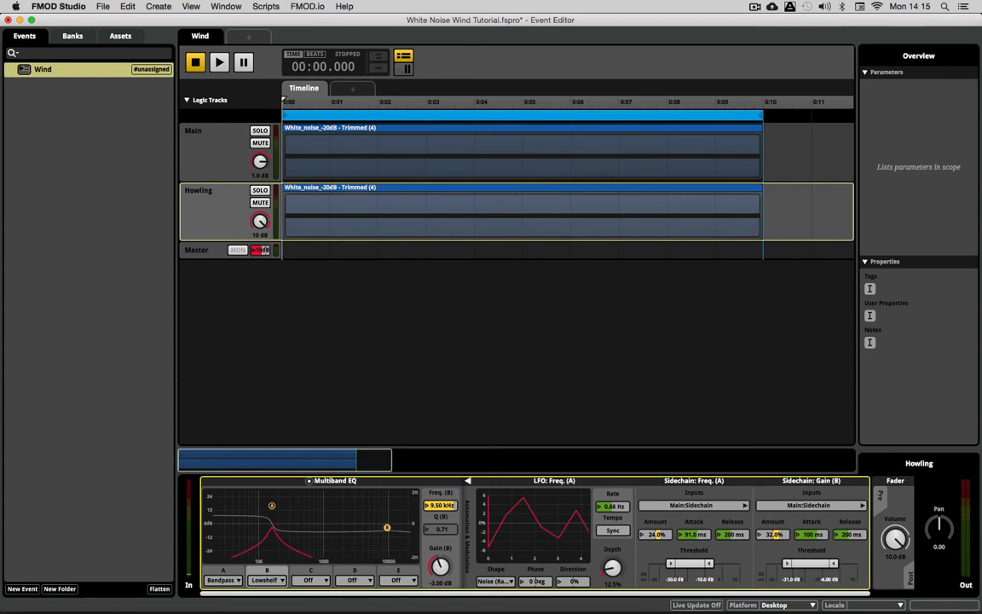
key(space)
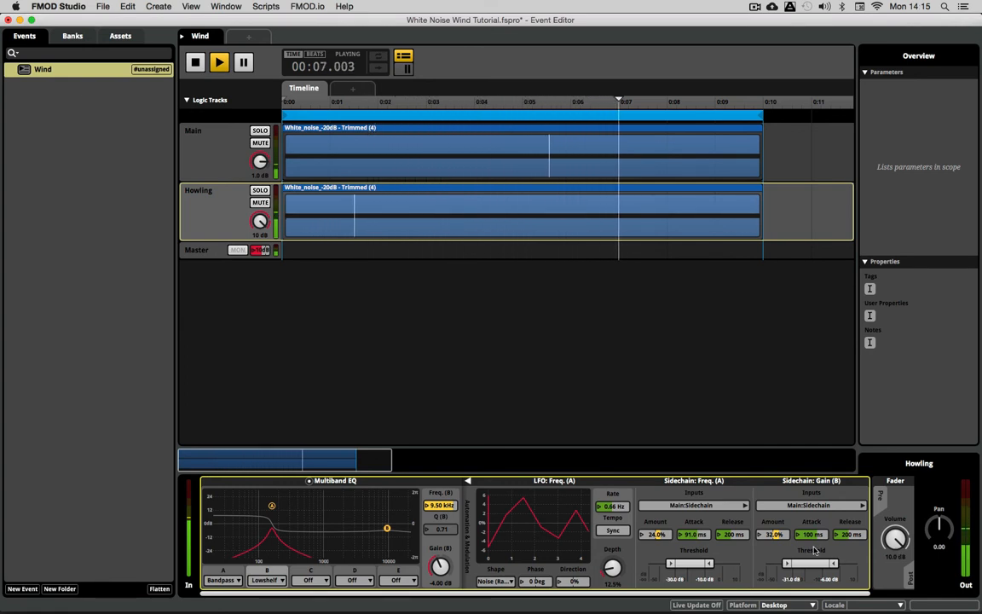
key(space)
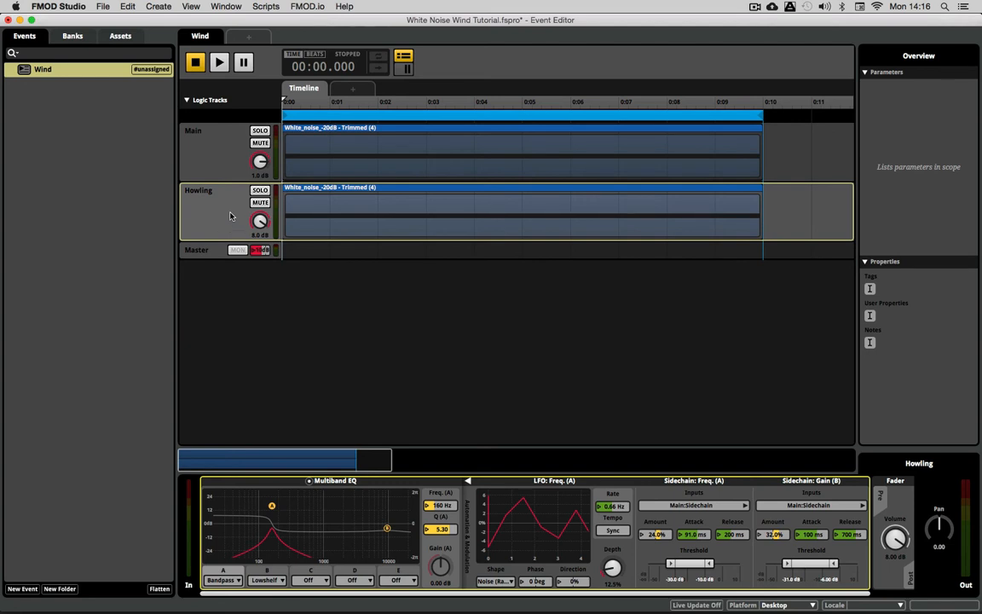
Add a new audio track to the Wind event.
key(super+t)
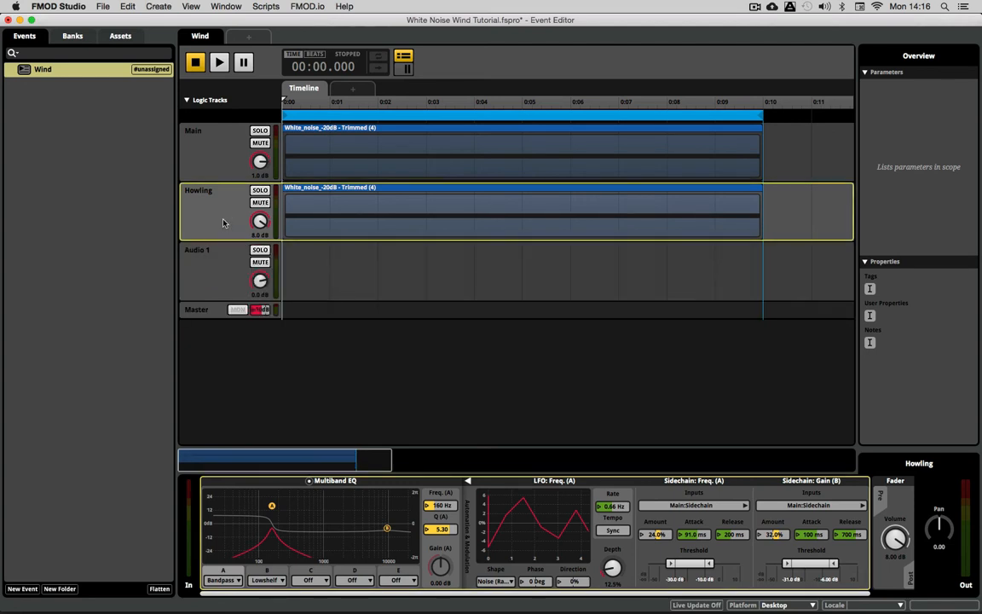
Copy Howling's white noise instrument onto the new Audio 1 track and align it with the start of the timeline.
click(212, 282)
click(325, 225)
key(super+c)
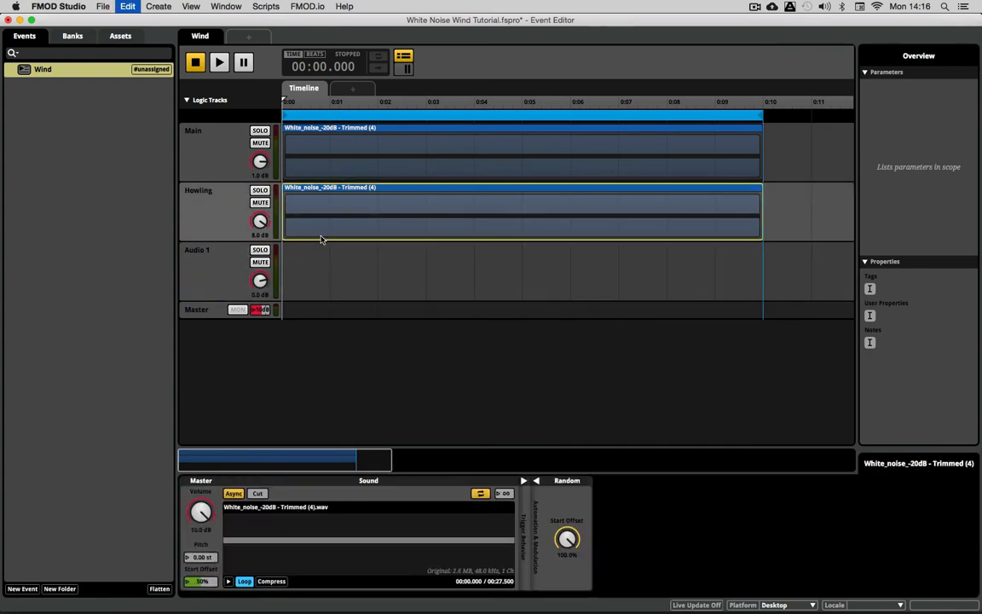
right_click(301, 268)
click(325, 396)
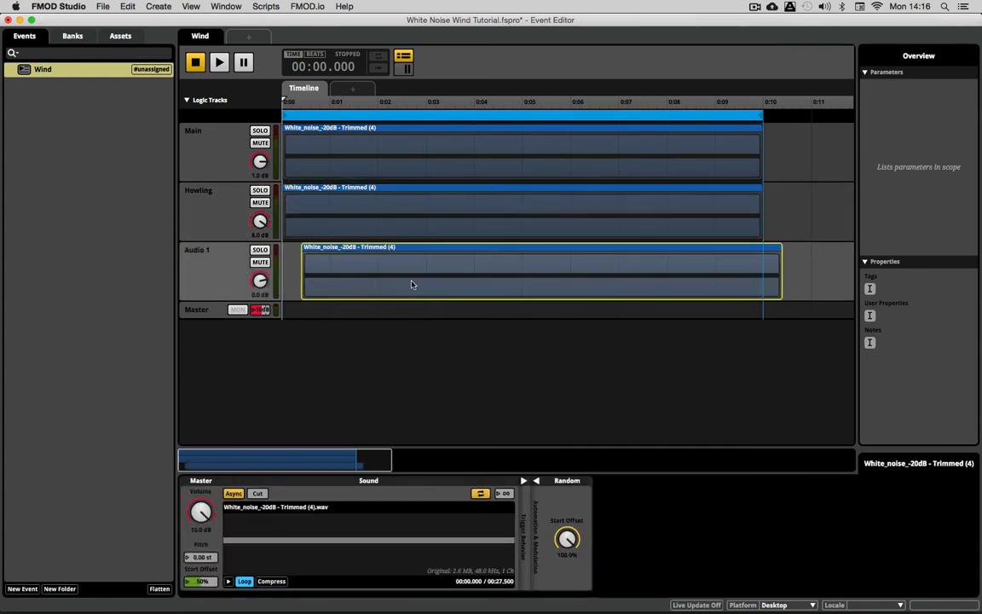
Rename the Audio 1 track to Low and solo it.
double_click(194, 249)
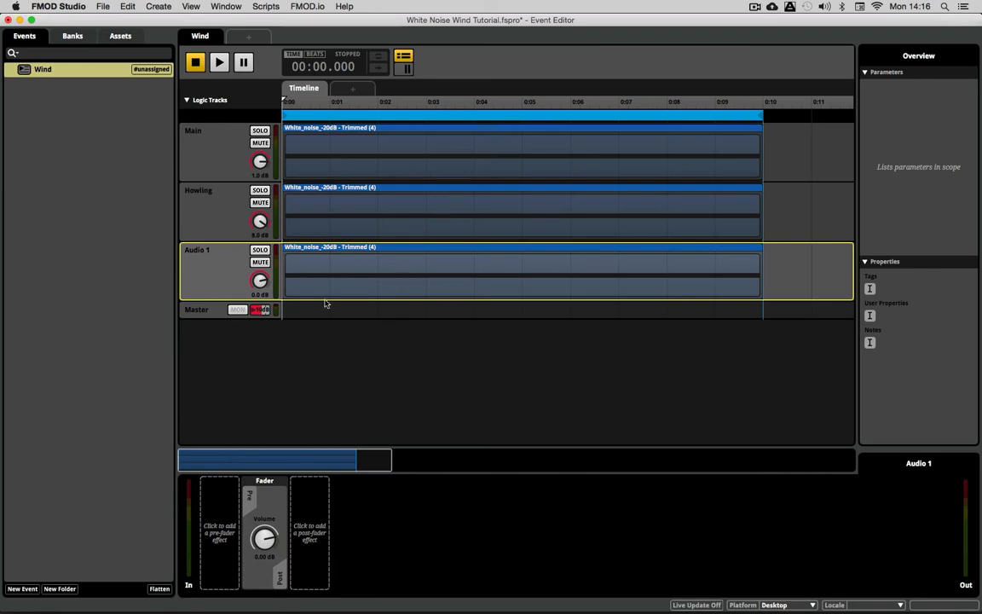
text(Low)
key(Return)
click(260, 249)
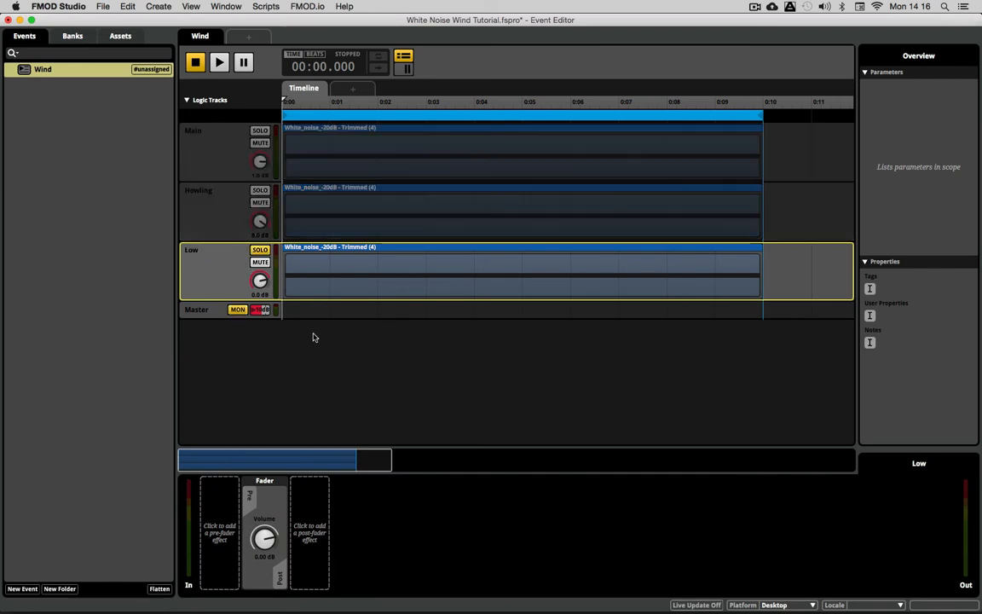
Add an FMOD Multiband EQ before the Low track's fader and set band A to LP 24dB.
right_click(237, 525)
mouse_move(281, 532)
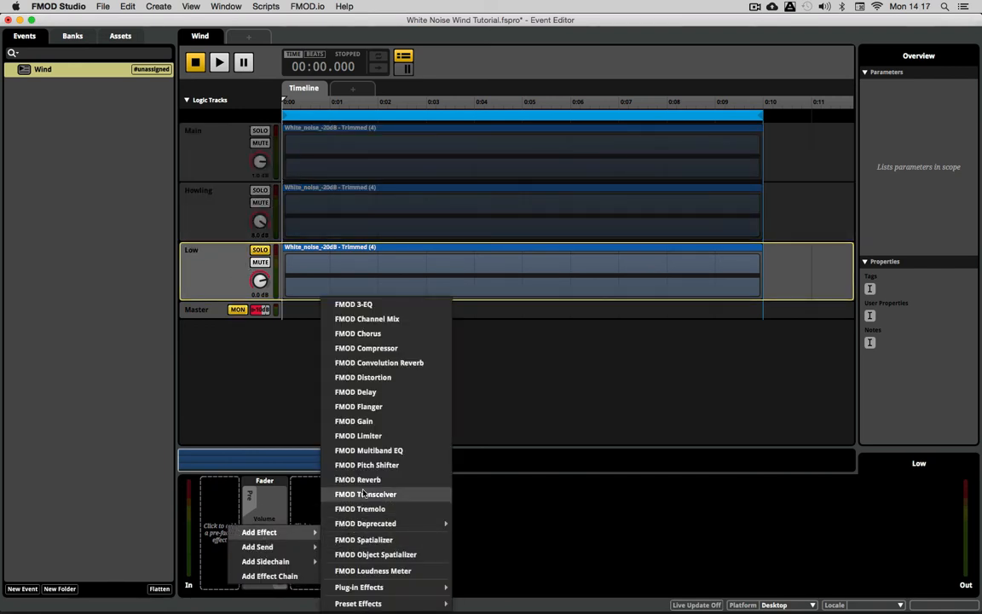
click(415, 452)
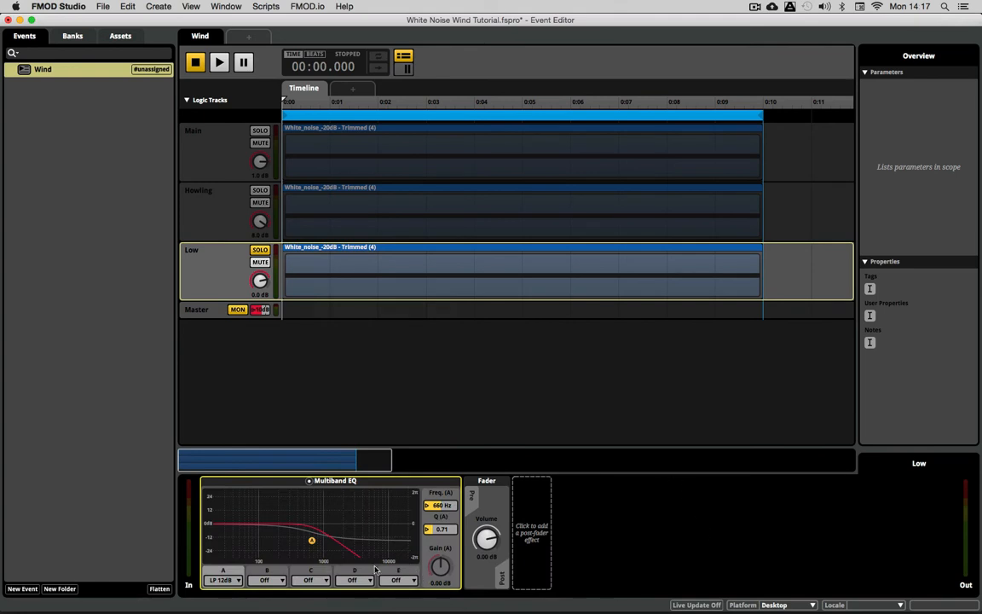
click(218, 581)
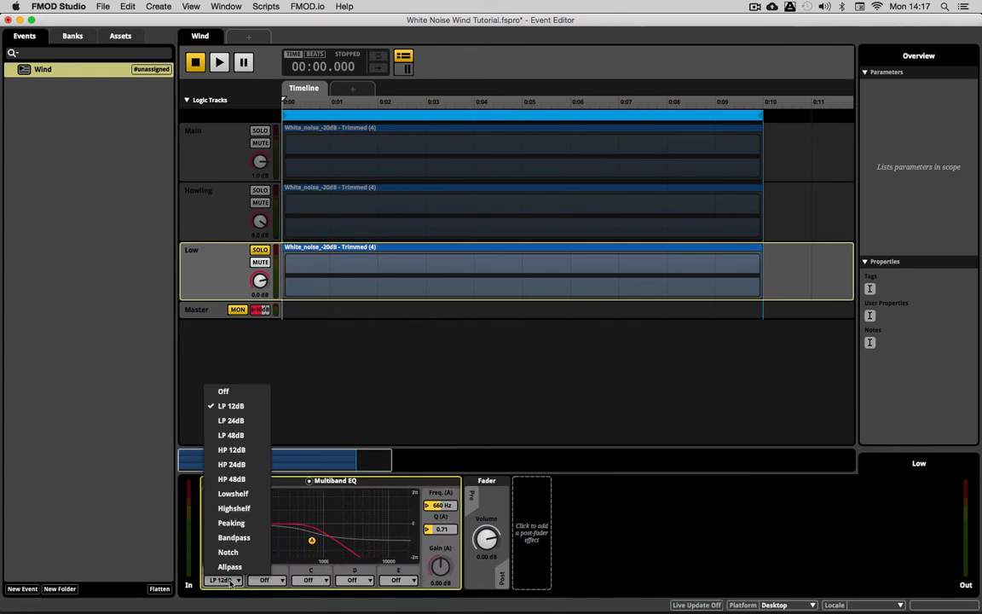
click(245, 423)
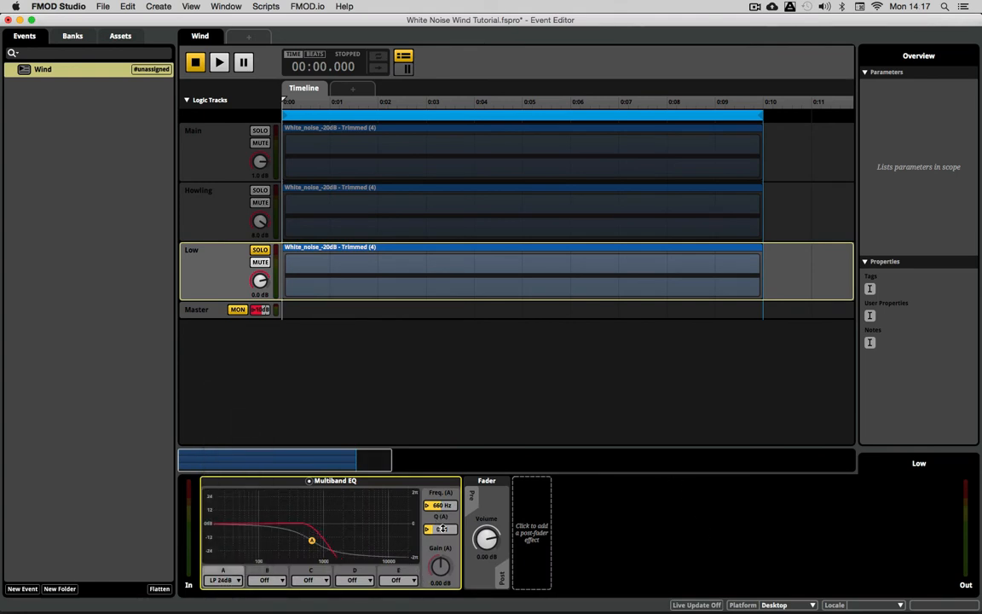
Set Low's EQ band A to a Q of 0.30 and, while auditioning, a frequency of 310 Hz.
drag(442, 529, 441, 554)
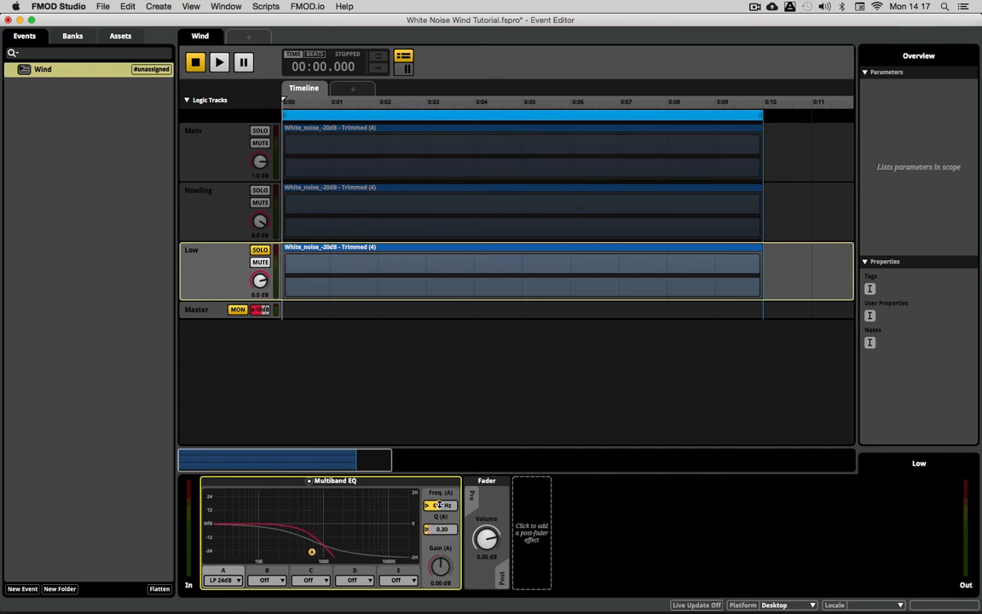
key(space)
drag(440, 505, 440, 518)
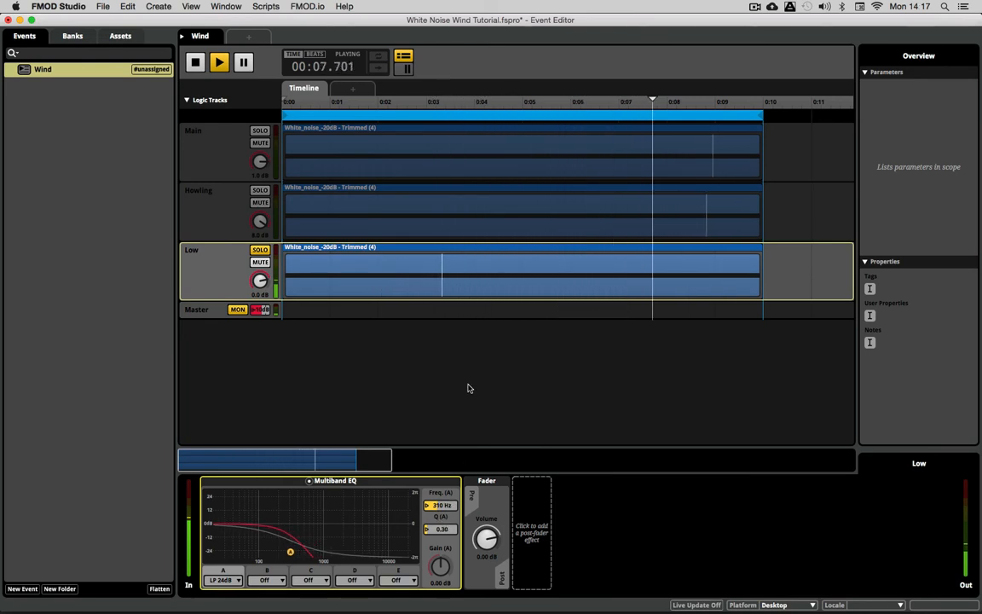
key(space)
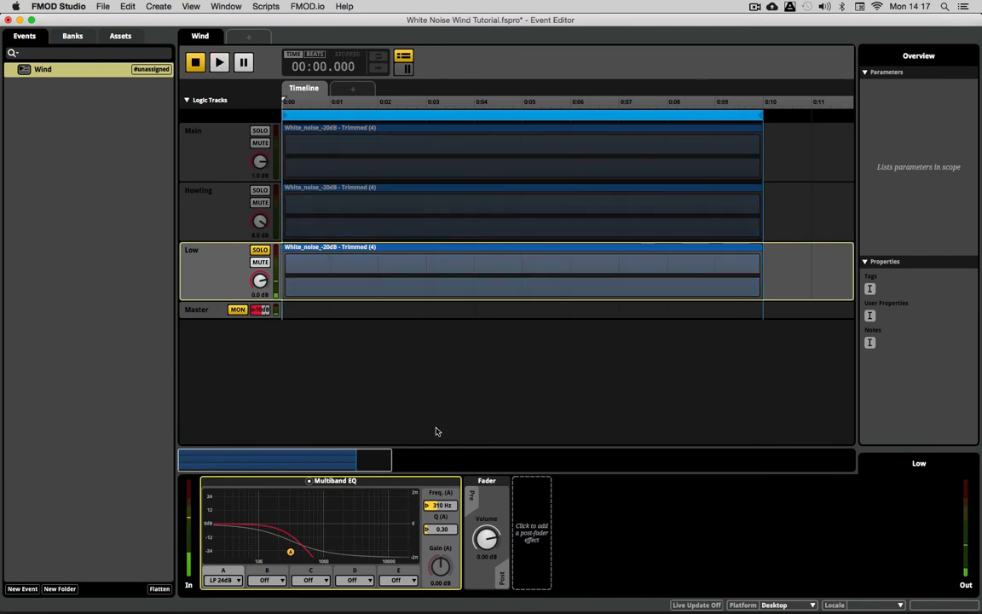
Set Low's EQ band B to Lowshelf at 300 Hz and audition while raising its gain to 20 dB.
click(266, 580)
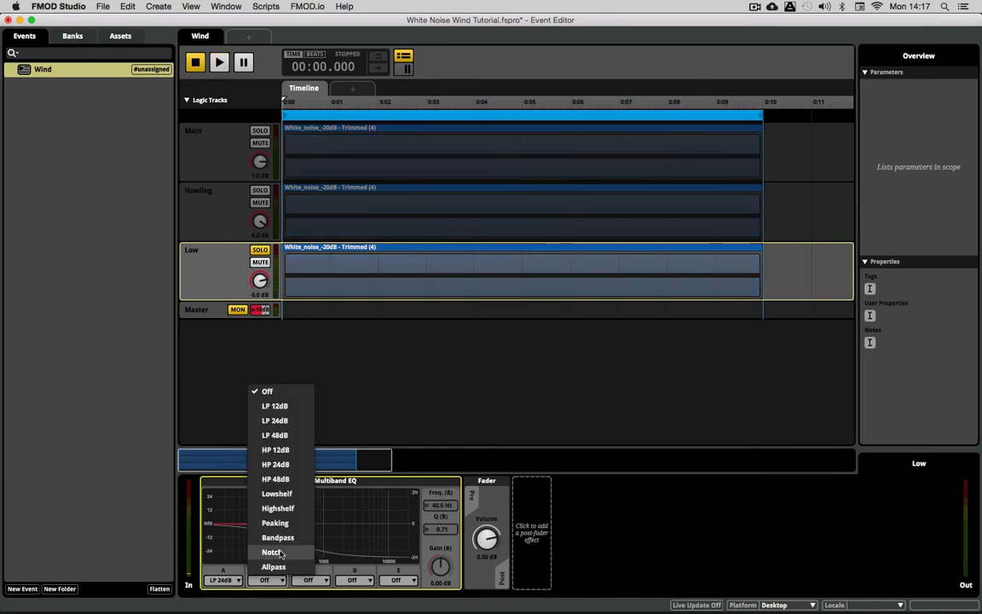
click(276, 494)
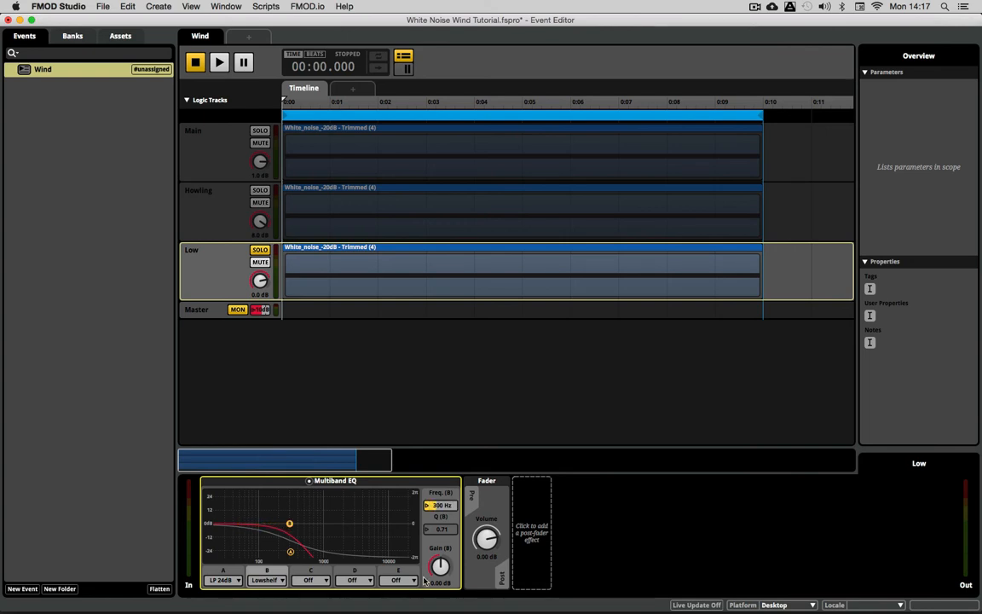
key(space)
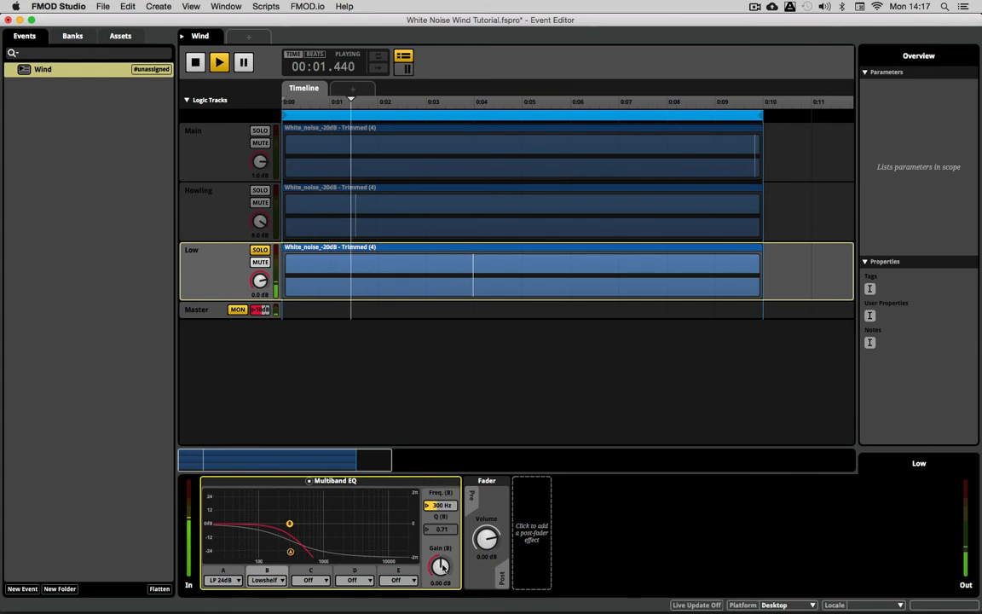
drag(443, 567, 442, 527)
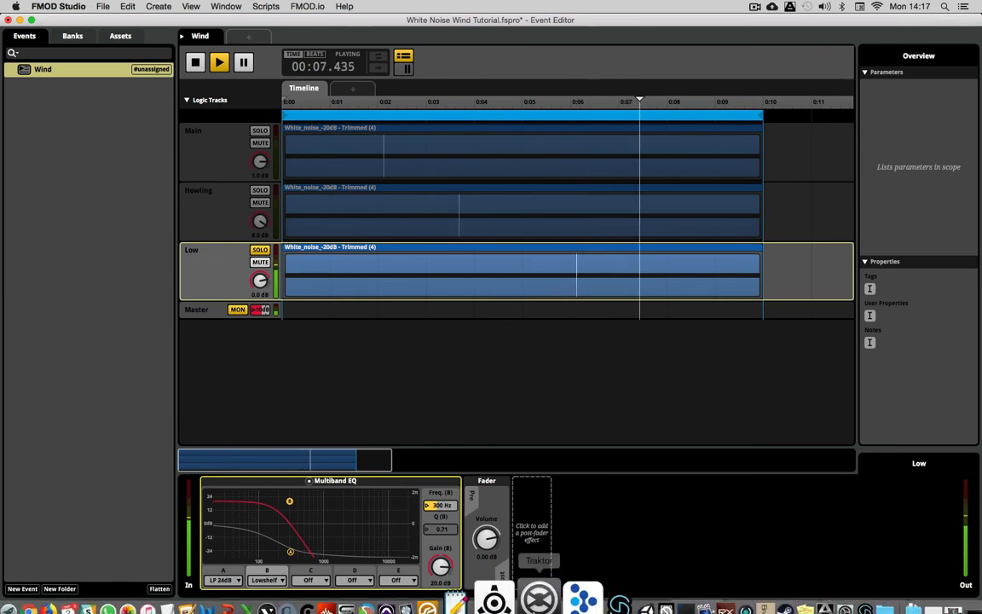
key(space)
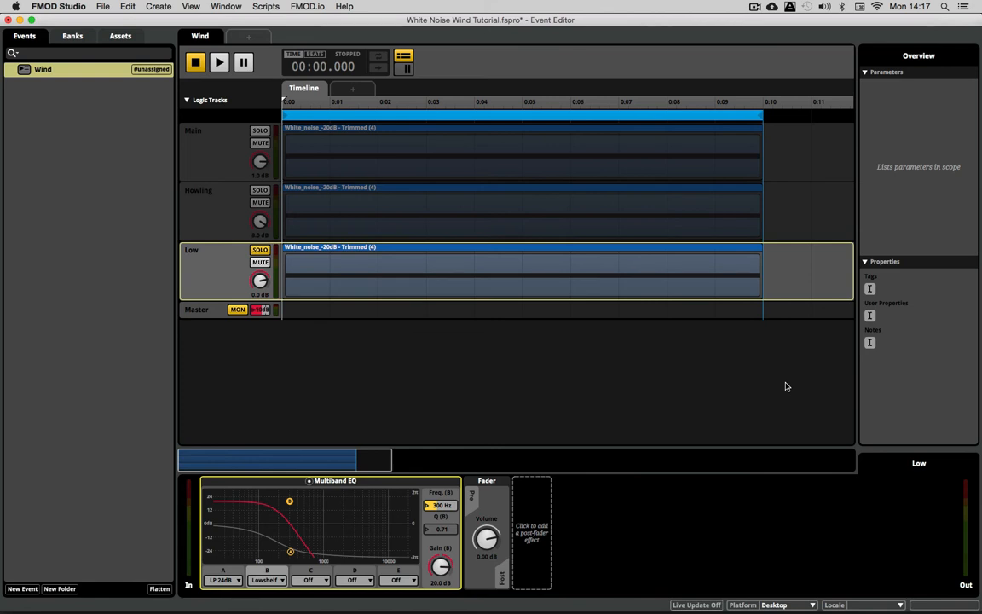
Set Low's EQ band C to HP 24dB and audition while adjusting it to 85 Hz with a Q of 0.50.
click(309, 580)
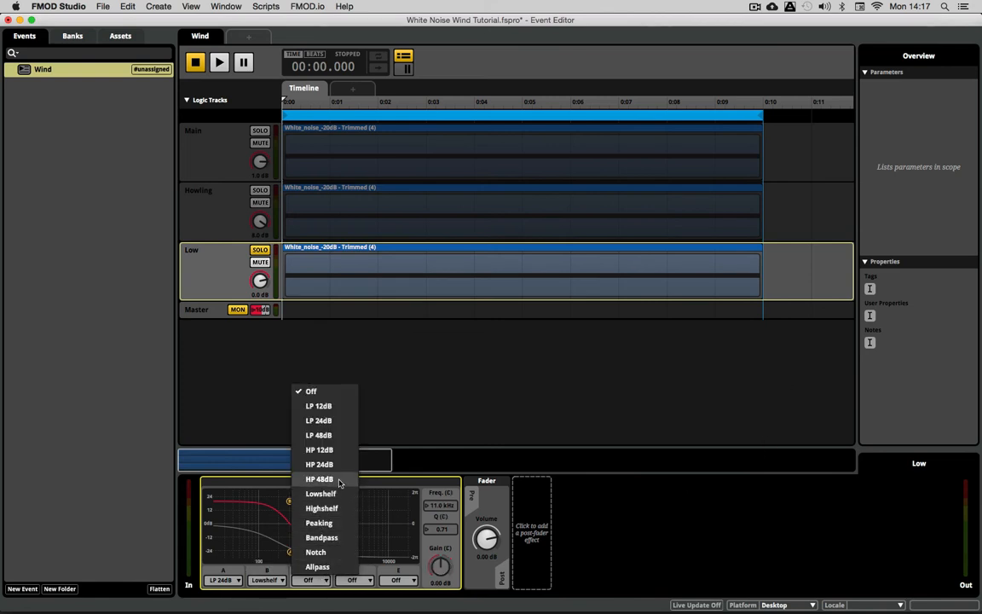
click(322, 465)
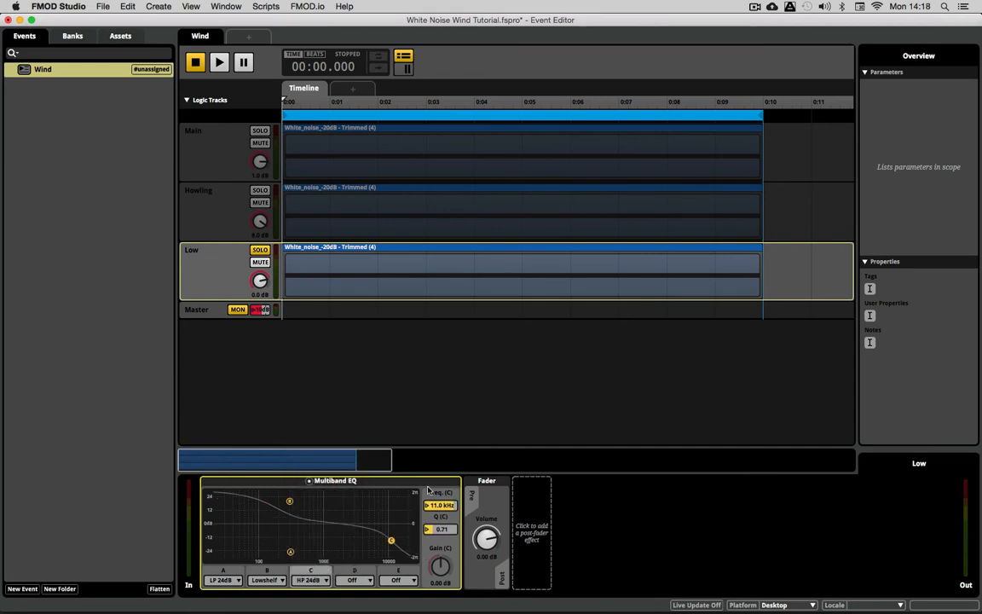
drag(441, 505, 441, 580)
key(space)
drag(440, 506, 441, 479)
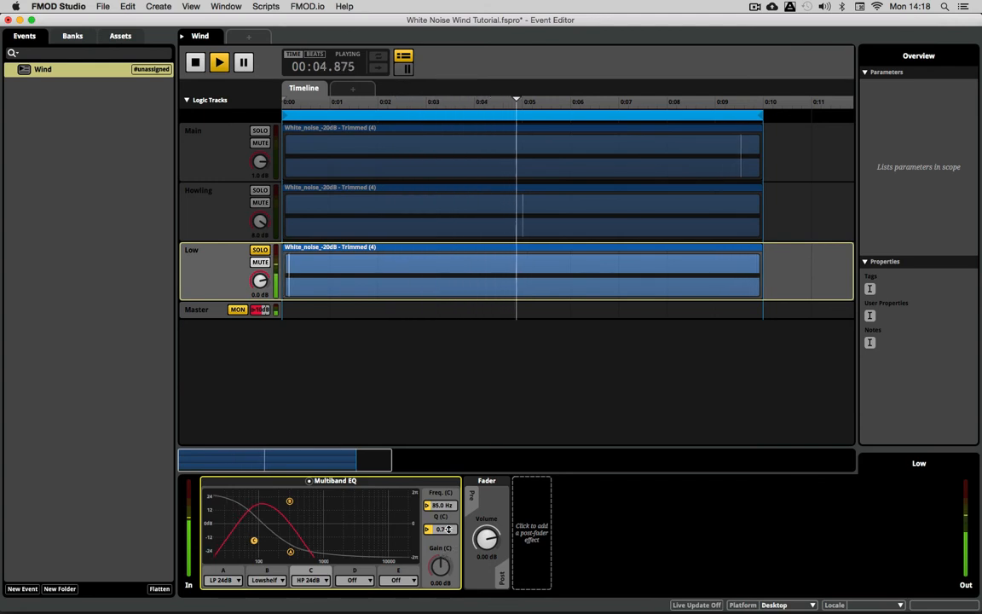
drag(446, 529, 447, 540)
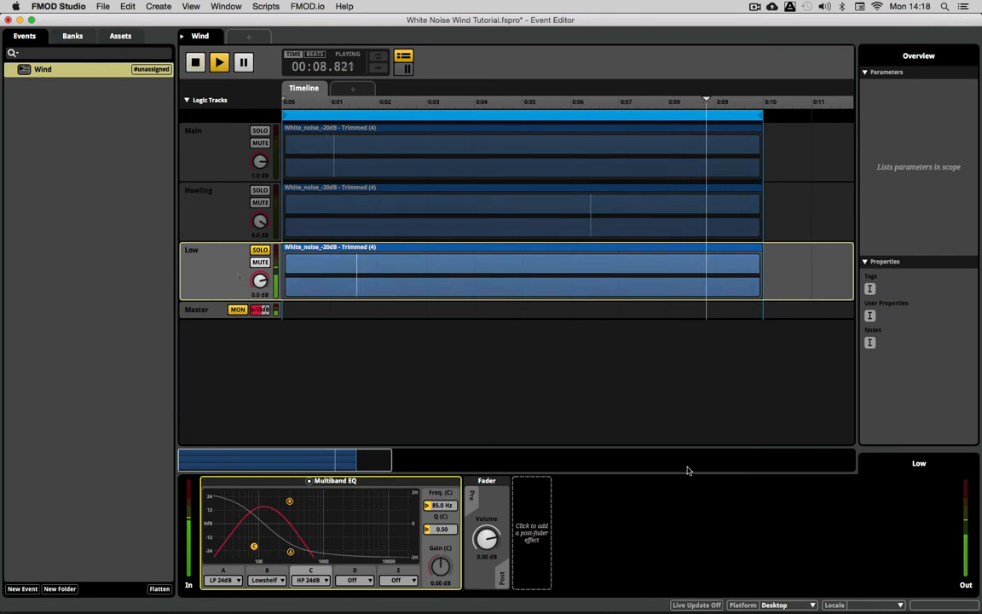
key(space)
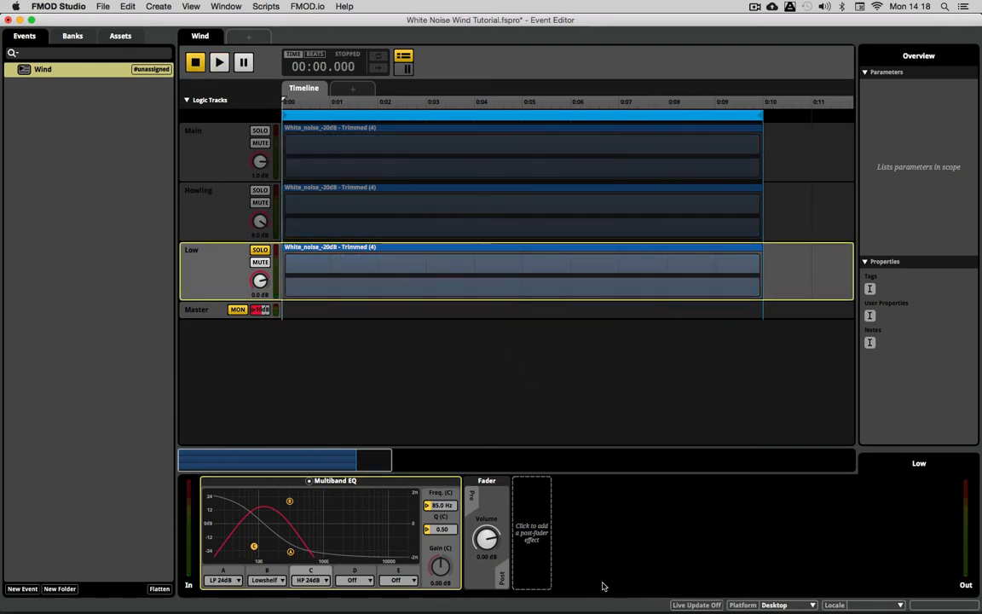
Add a sidechain modulator to Low's EQ Gain (B), fed by Main:Sidechain, with thresholds of -31 and -8.5 dB and an amount of 28%.
click(275, 579)
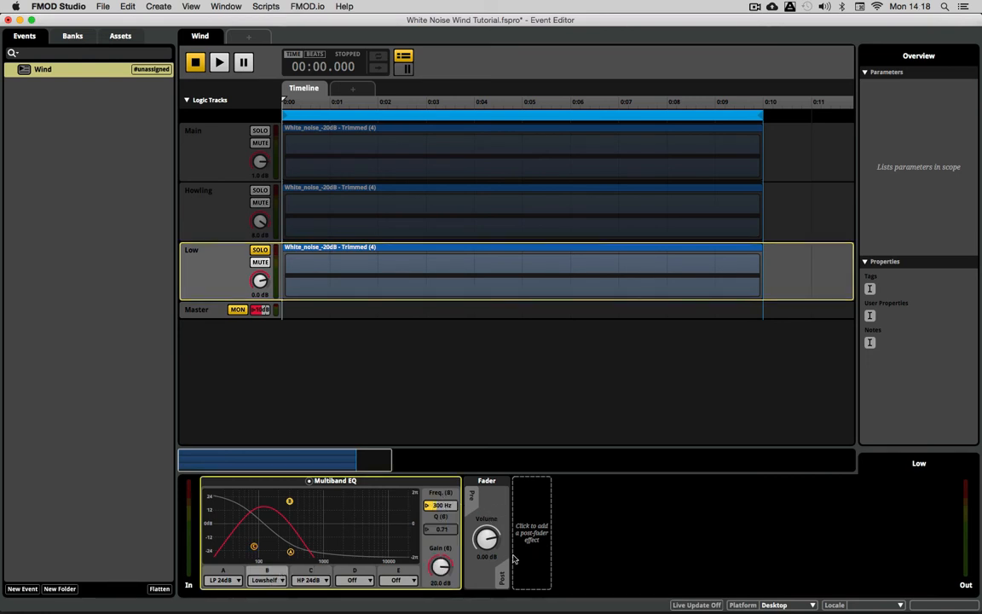
right_click(442, 566)
mouse_move(494, 587)
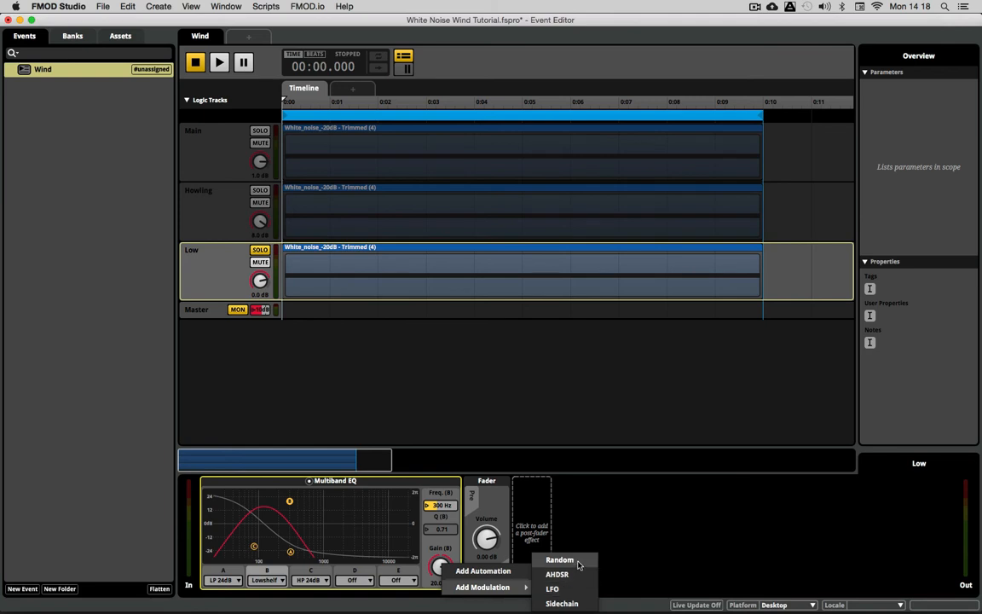
click(563, 603)
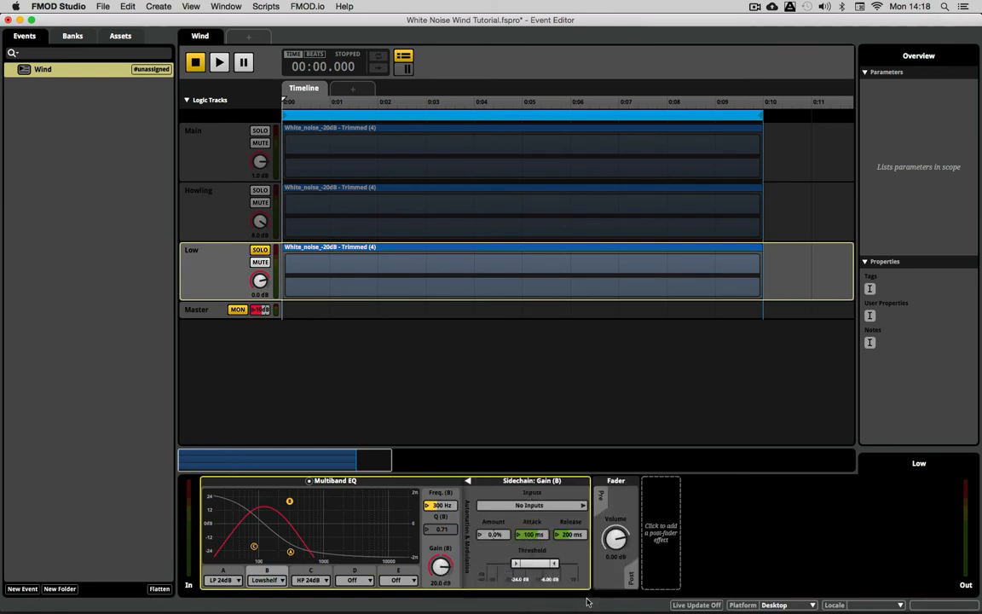
click(549, 508)
click(629, 508)
key(space)
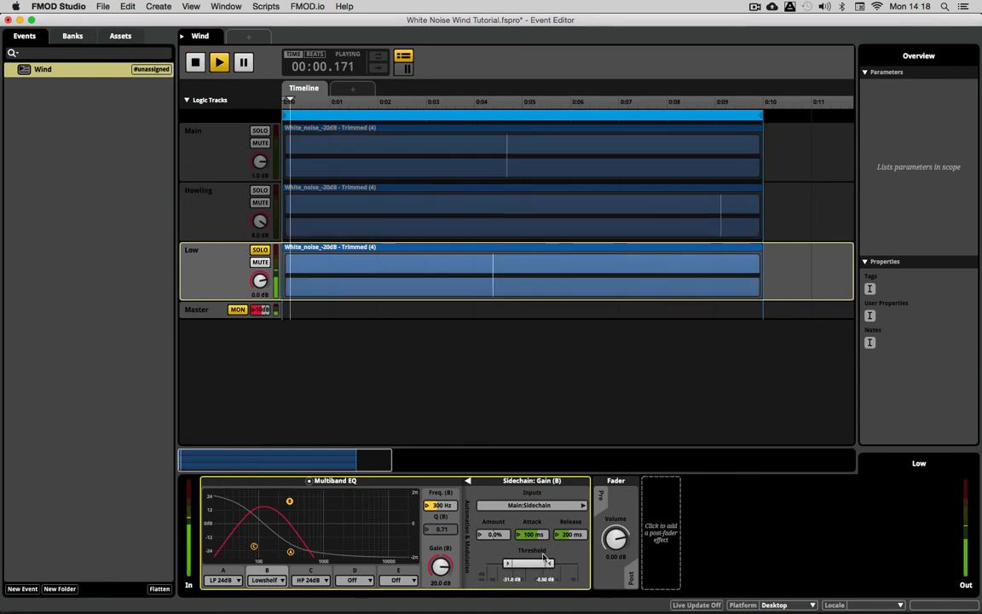
key(space)
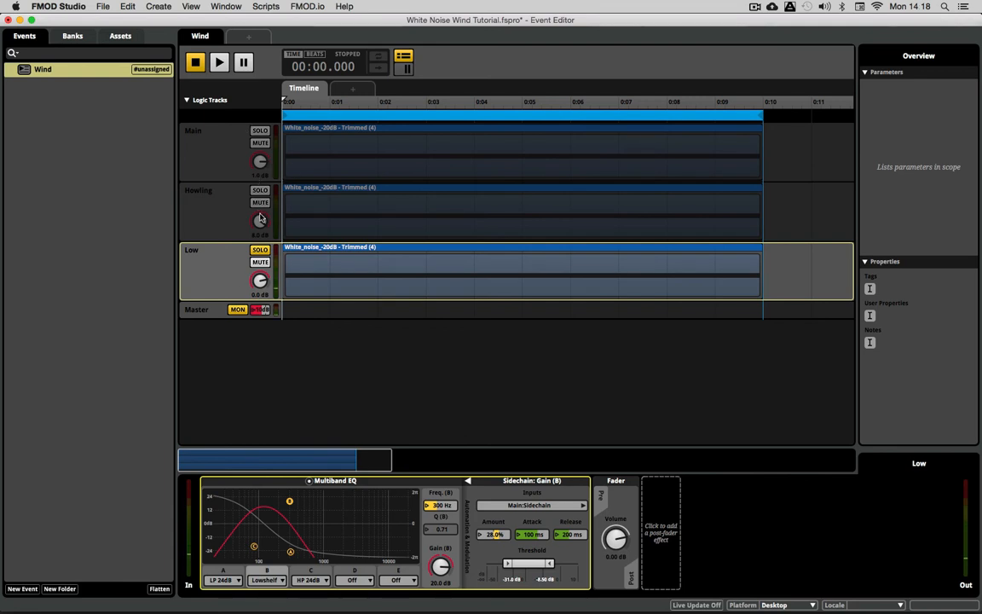
Solo Main alongside Low and audition both while setting Low's EQ Gain (B) to 0 dB and its sidechain amount to 58%.
click(260, 131)
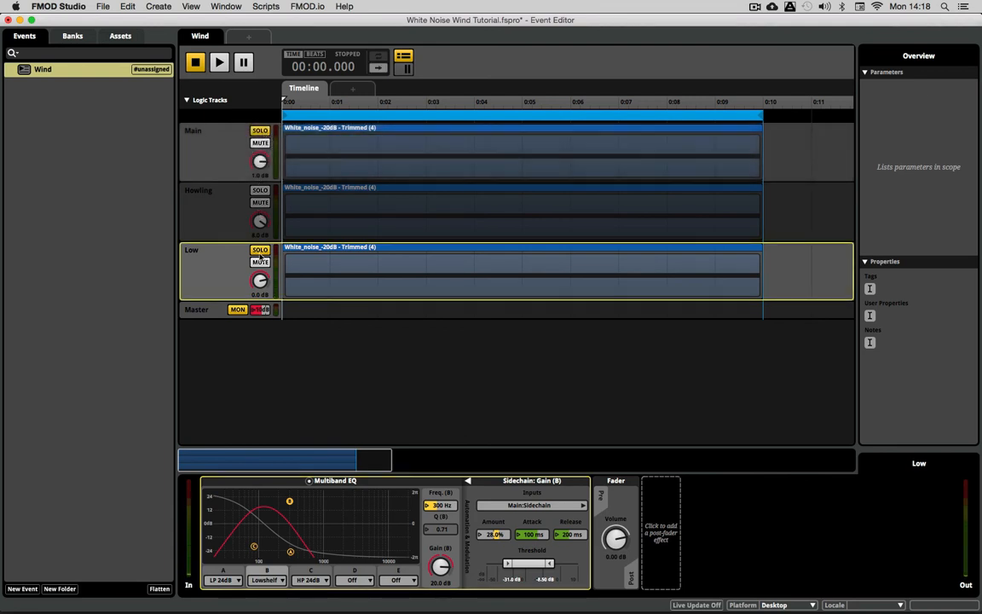
click(217, 141)
click(198, 213)
click(204, 273)
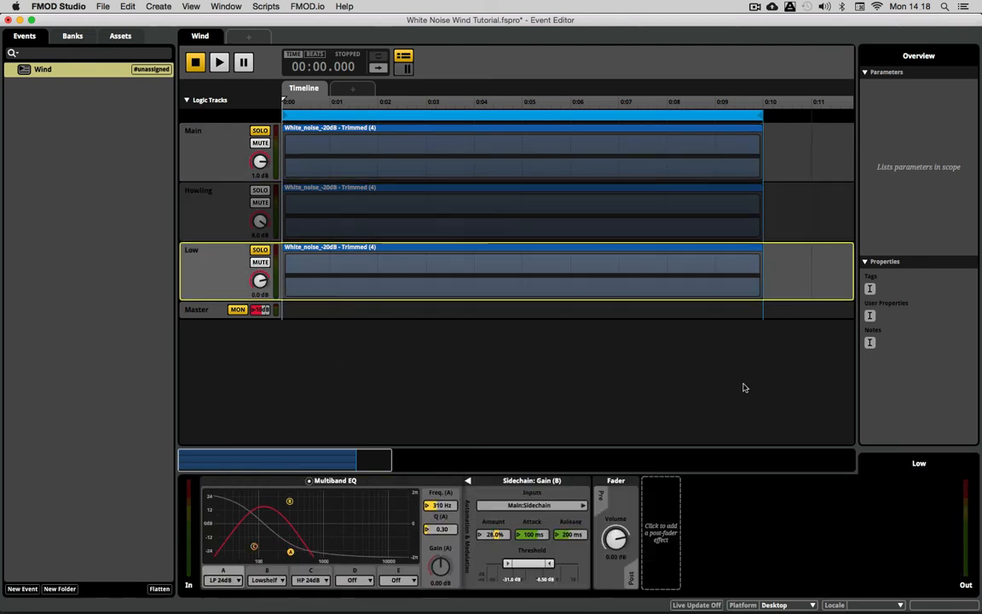
key(space)
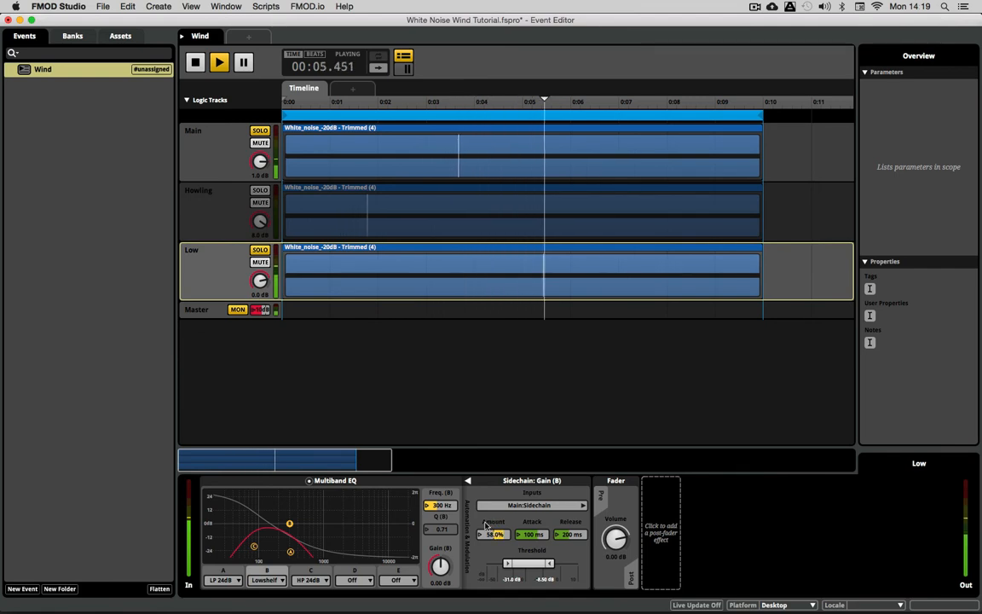
key(space)
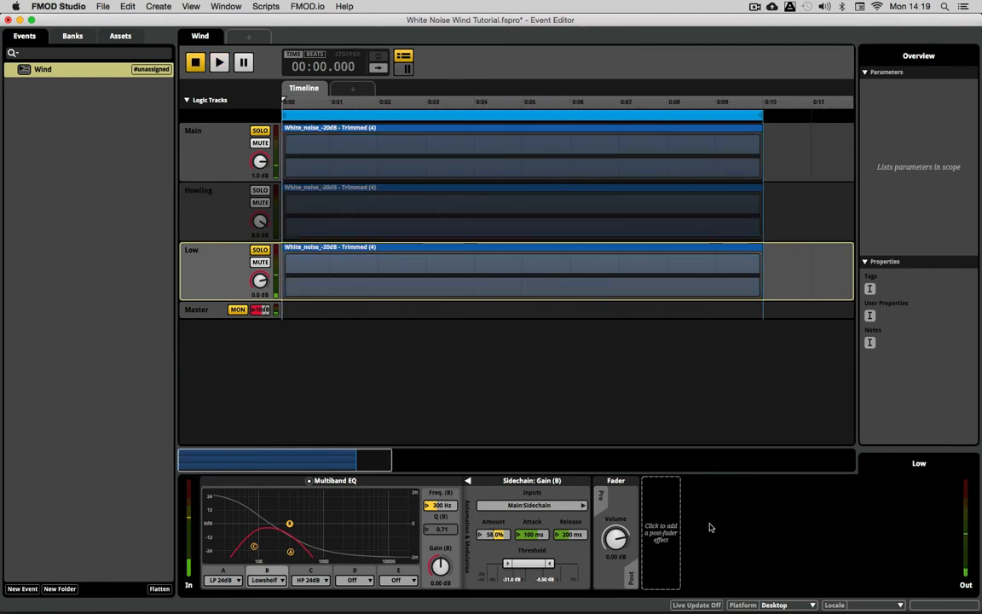
Add a Main:Sidechain-fed sidechain modulator to Low's EQ Freq. (B), with a 100 Hz frequency, 38% amount, and thresholds of -31 and -7.5 dB.
right_click(441, 504)
mouse_move(493, 528)
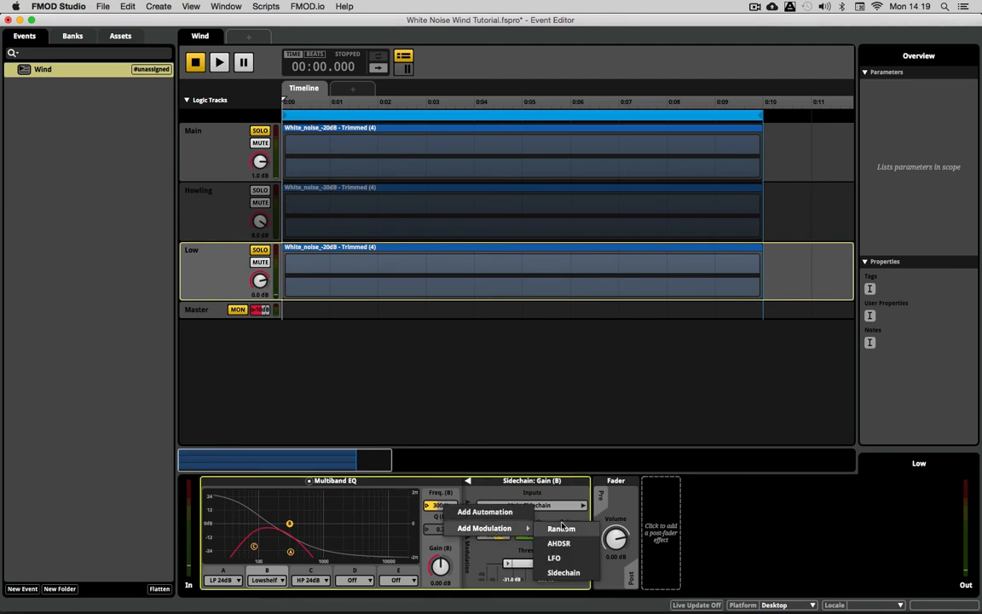
click(563, 572)
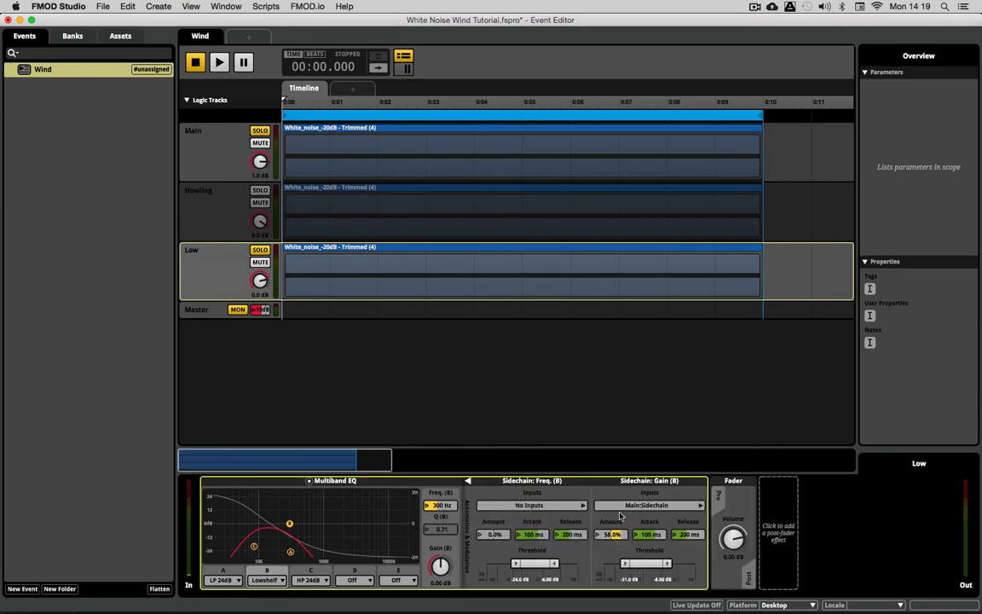
click(587, 506)
click(626, 508)
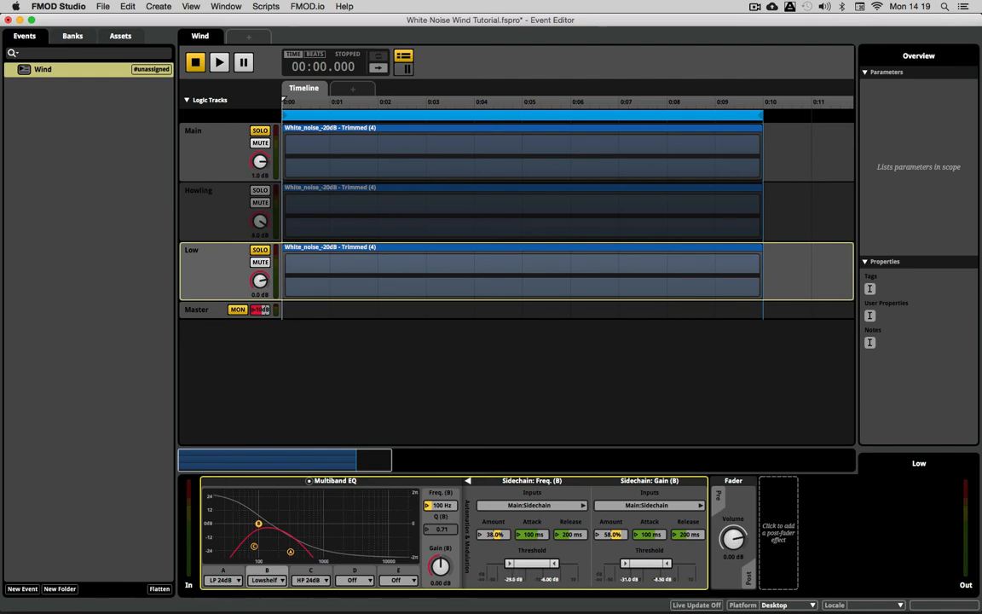
key(space)
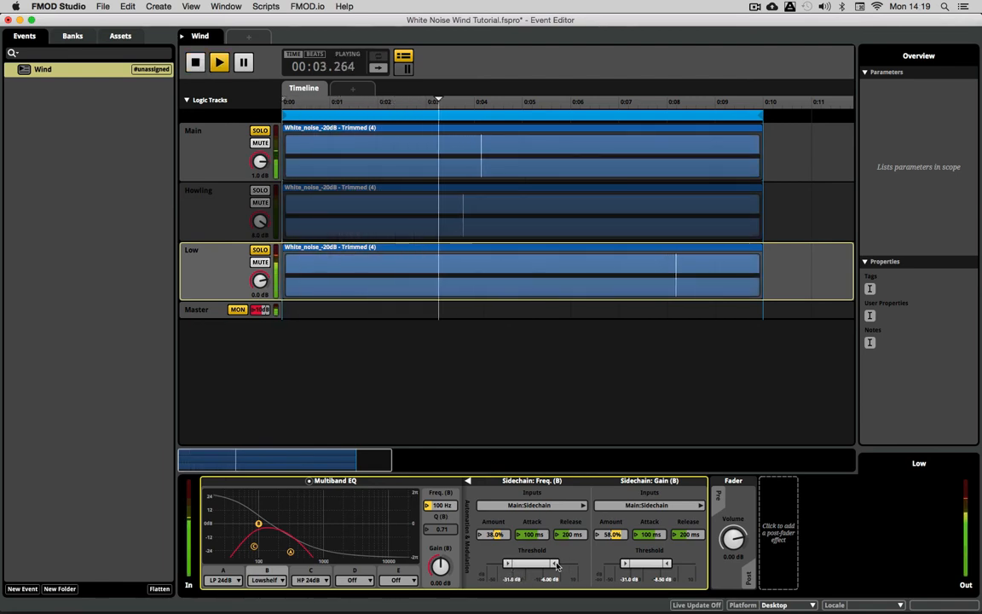
drag(556, 563, 552, 563)
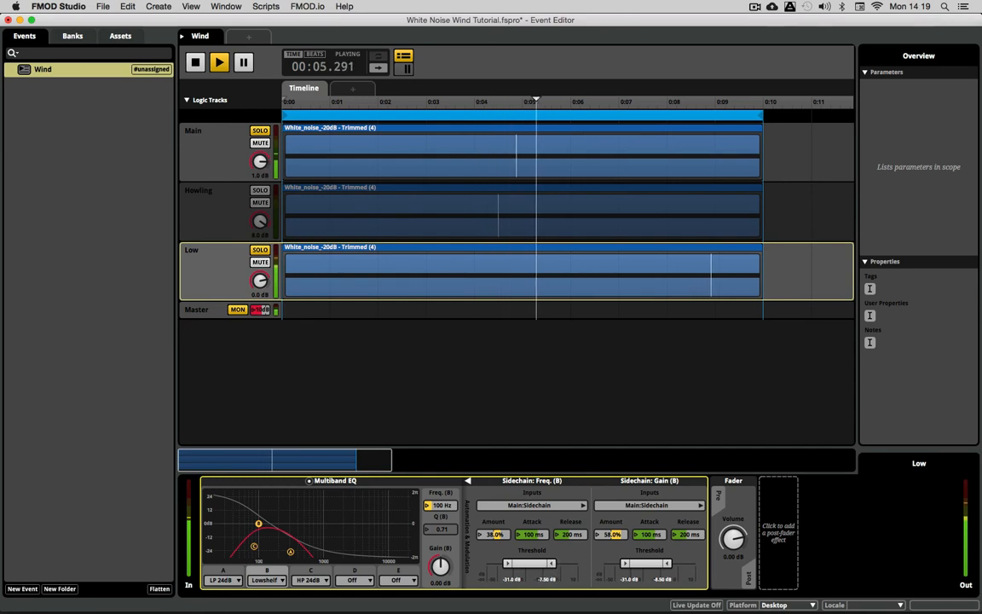
Set the sidechain amount on Low's EQ Freq. (B) to 20%, and unsolo both Low and Main.
drag(494, 535, 494, 550)
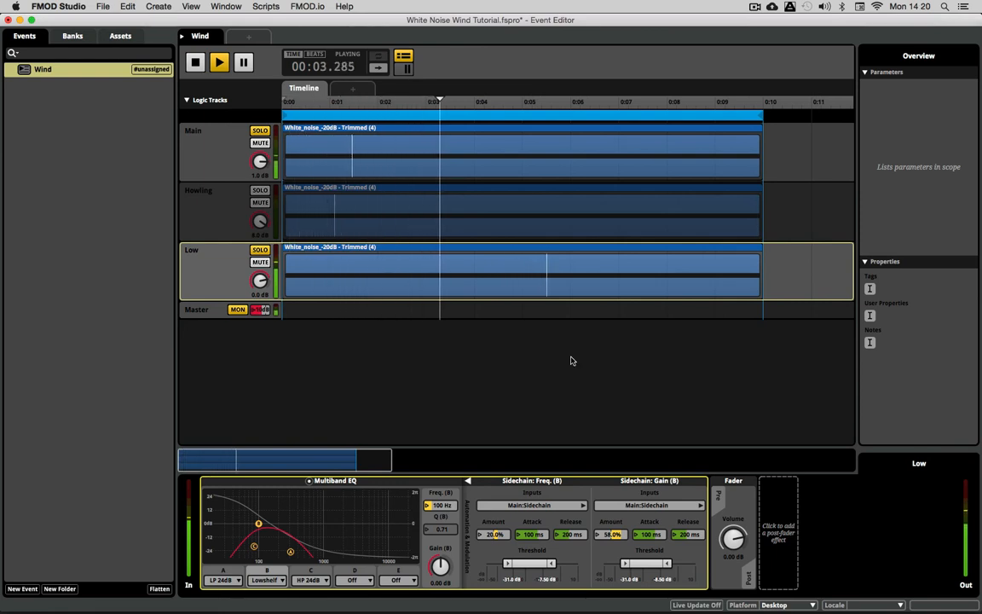
key(space)
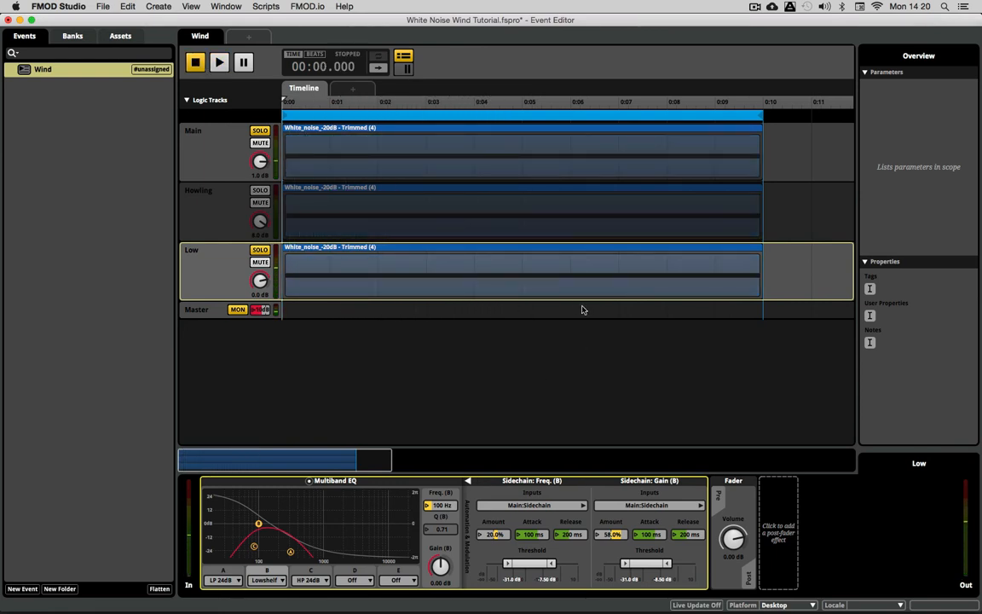
click(263, 250)
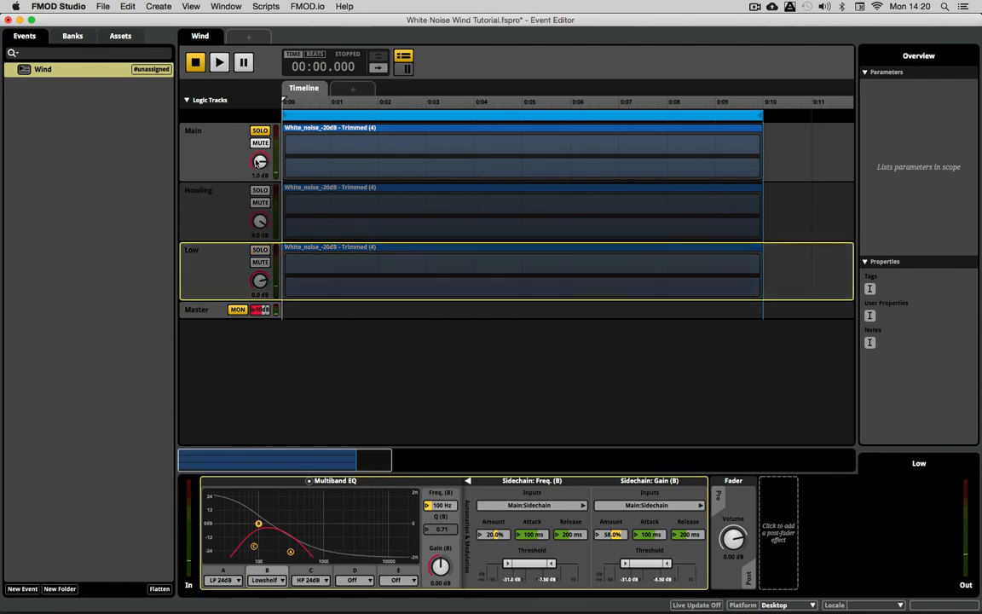
click(260, 130)
Audition all three layers while setting Low's volume to -2.5 dB and Howling's to 7 dB, and fine-tune Howling's EQ band B.
click(218, 155)
key(space)
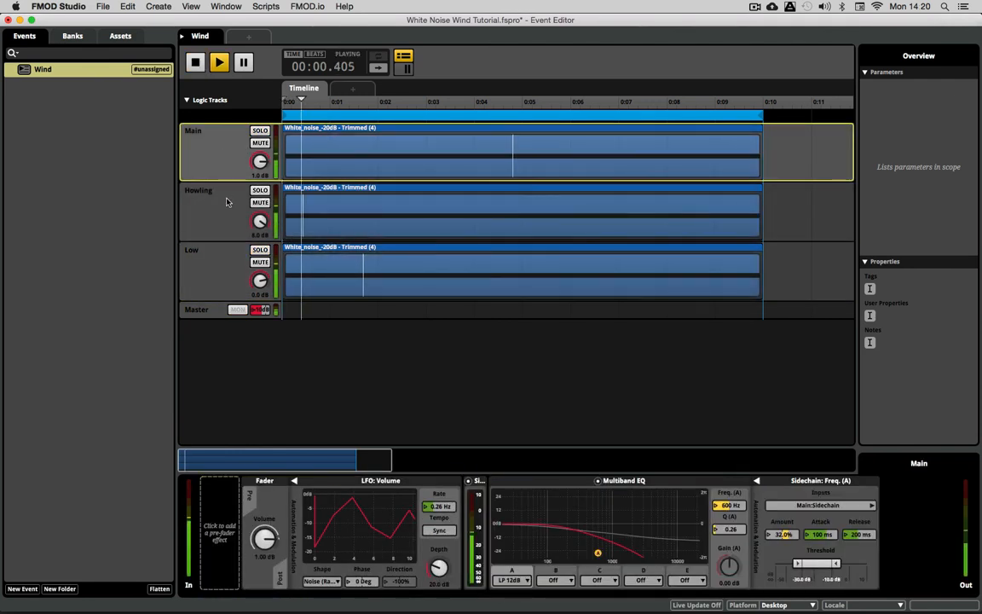
click(221, 271)
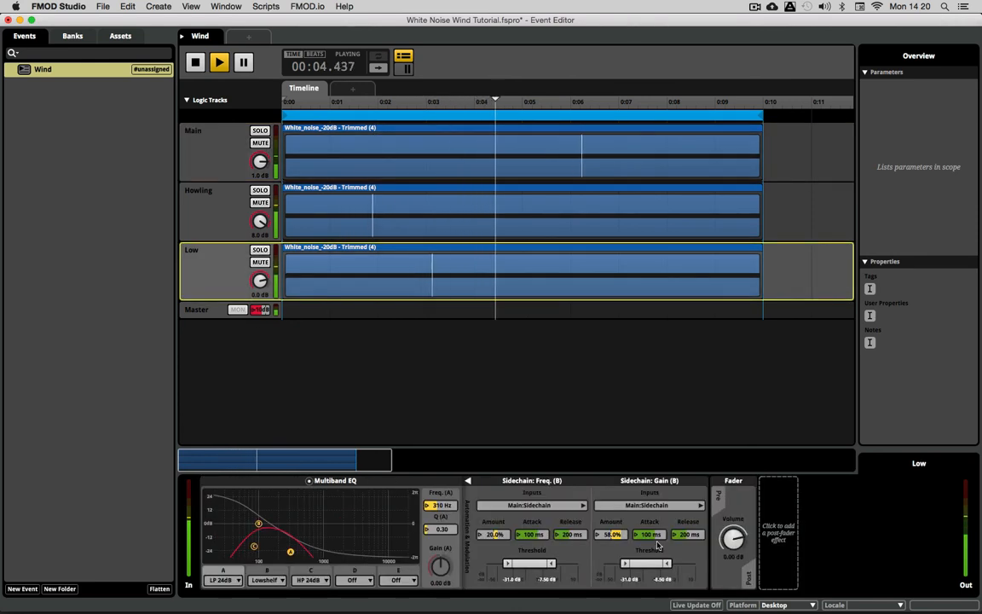
drag(734, 538, 734, 548)
drag(260, 280, 260, 285)
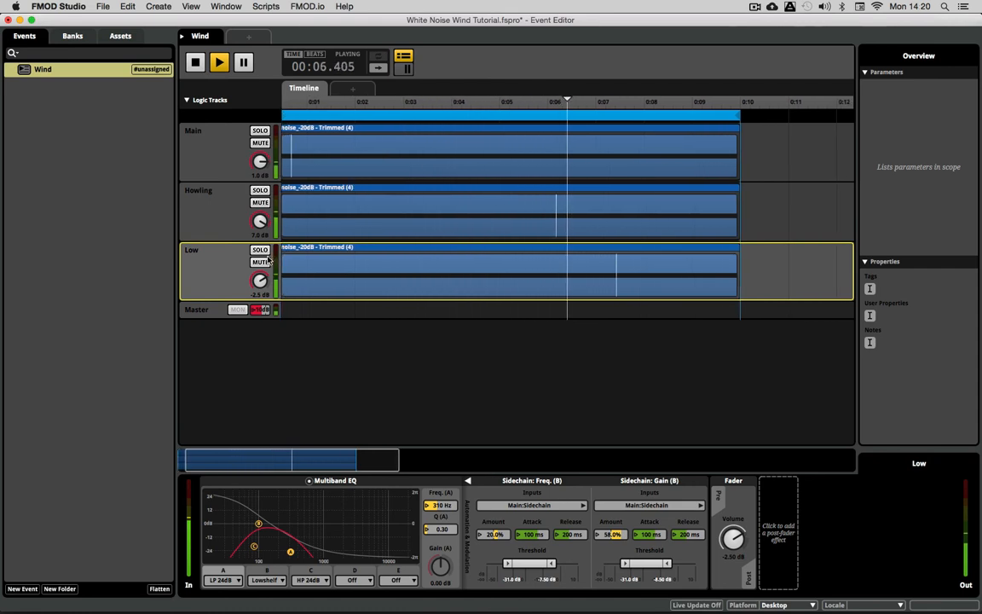
click(233, 219)
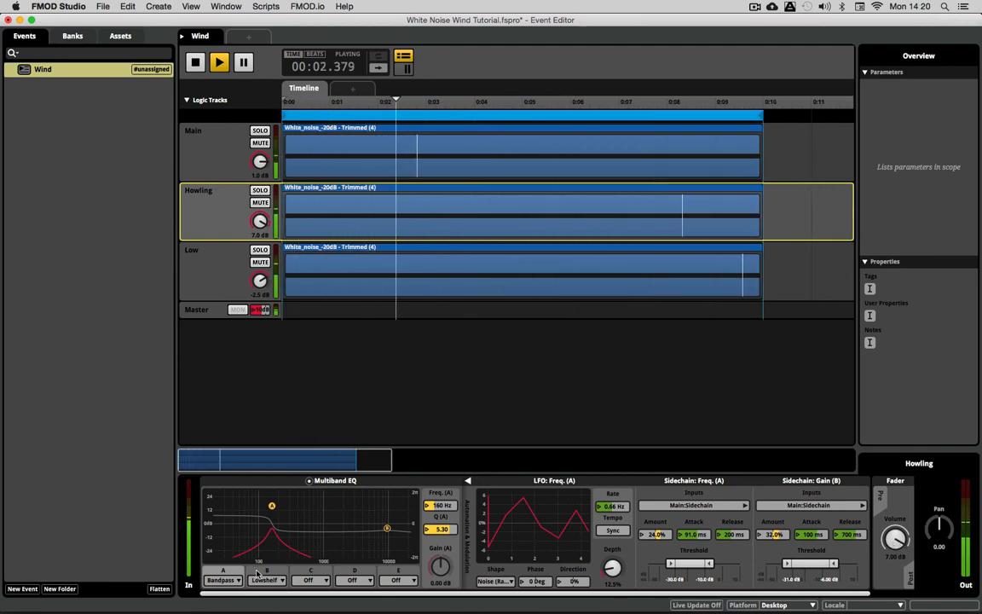
click(387, 528)
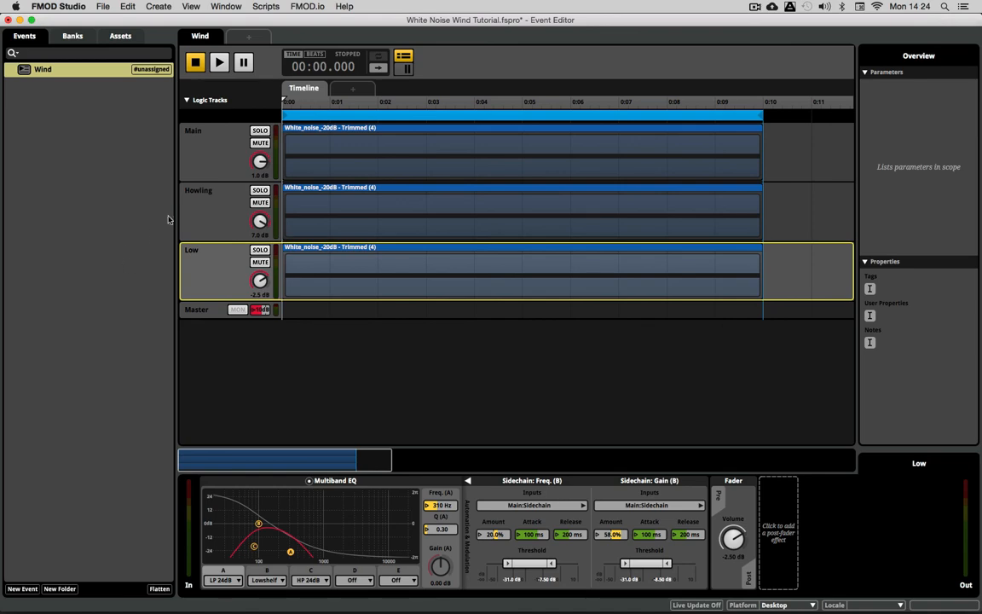
Reorder the tracks so that Howling sits below Low.
click(206, 150)
click(199, 294)
click(182, 145)
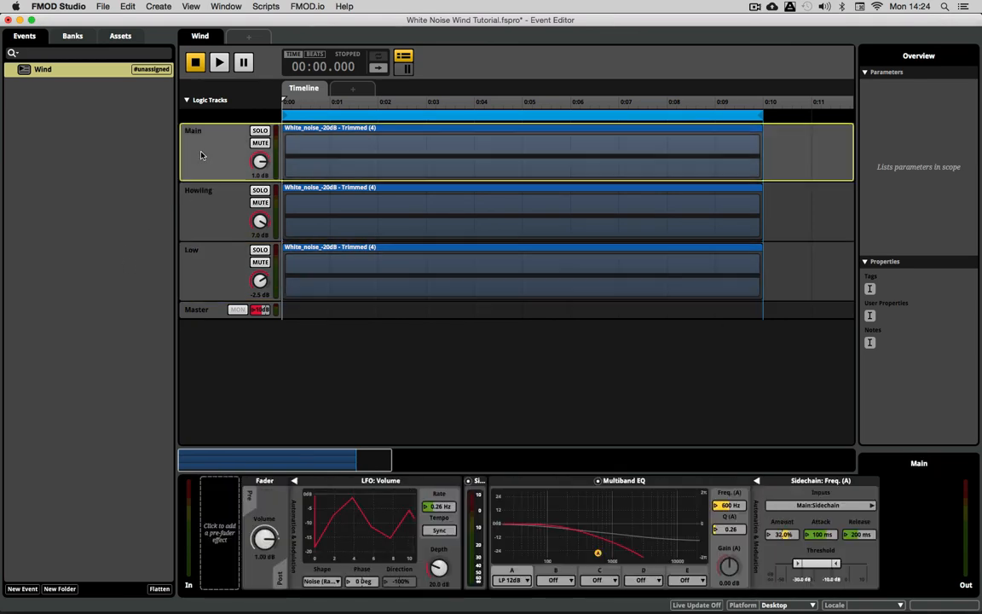
click(187, 189)
drag(205, 211, 197, 304)
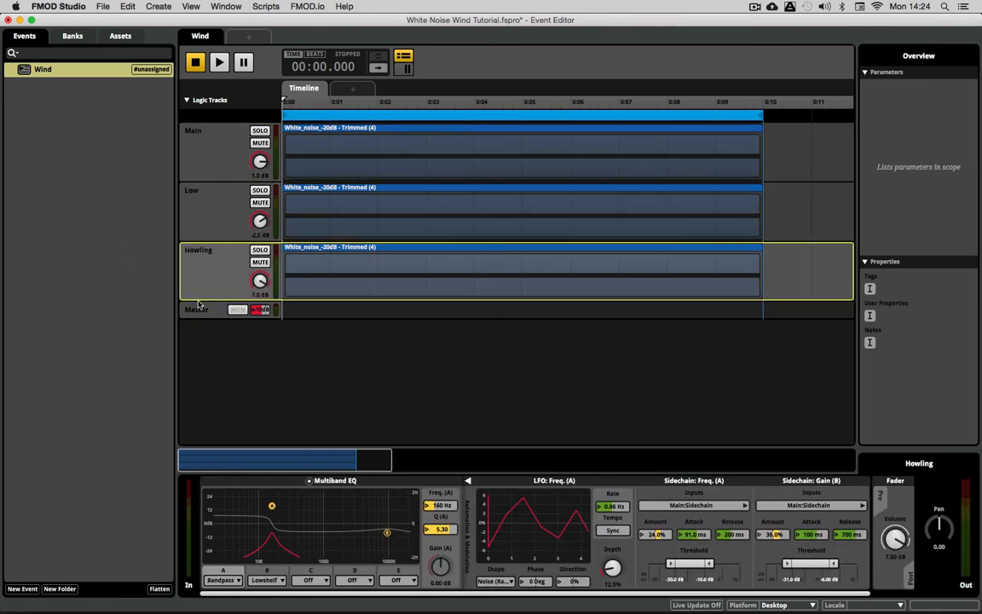
Copy the Howling track and paste it as a second howling layer.
right_click(204, 270)
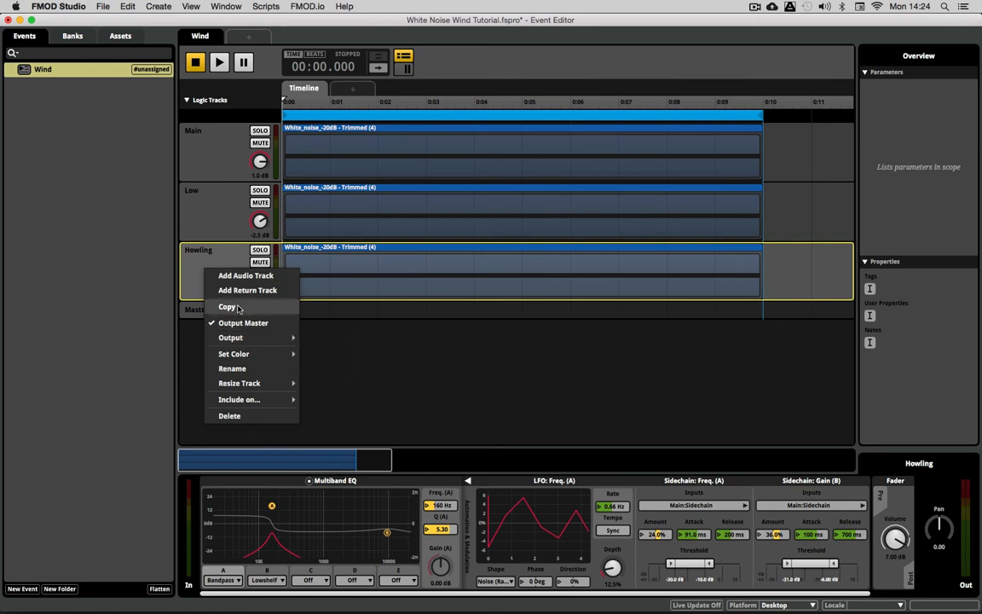
click(212, 278)
right_click(214, 271)
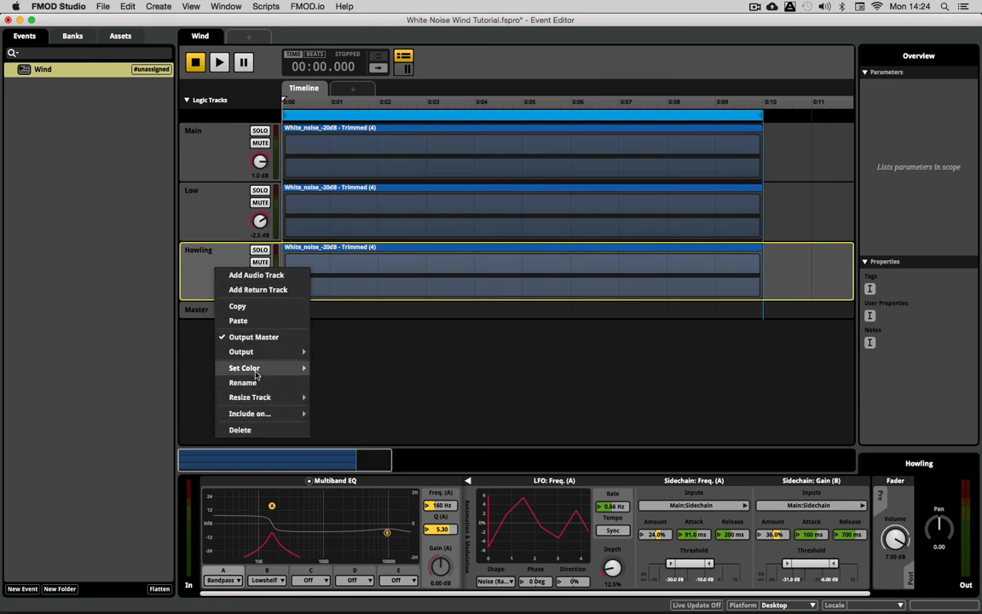
click(238, 321)
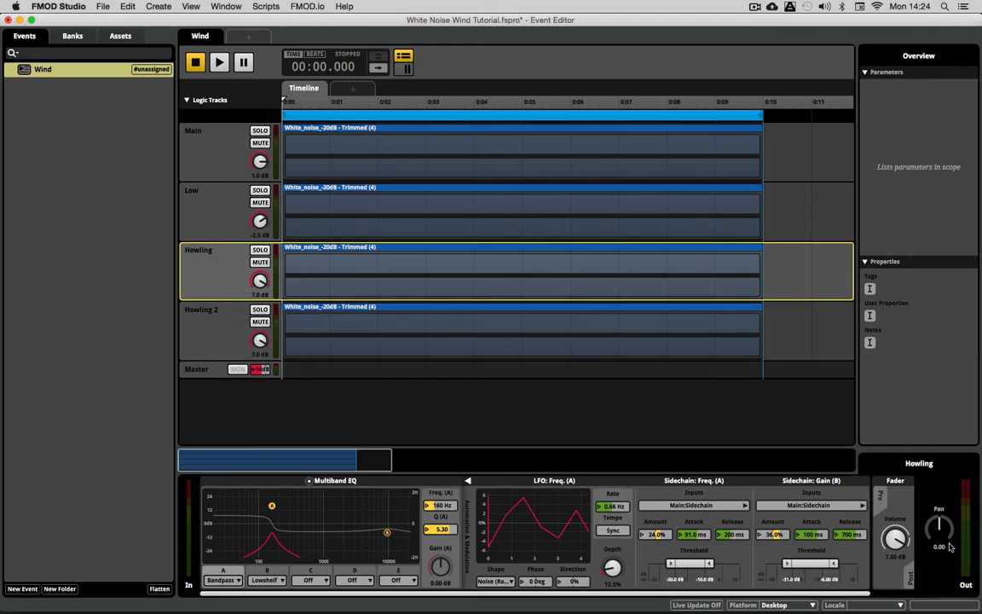
Pan Howling fully left to -100 and its duplicate, Howling 2, fully right to 100.
drag(945, 529, 945, 579)
click(216, 346)
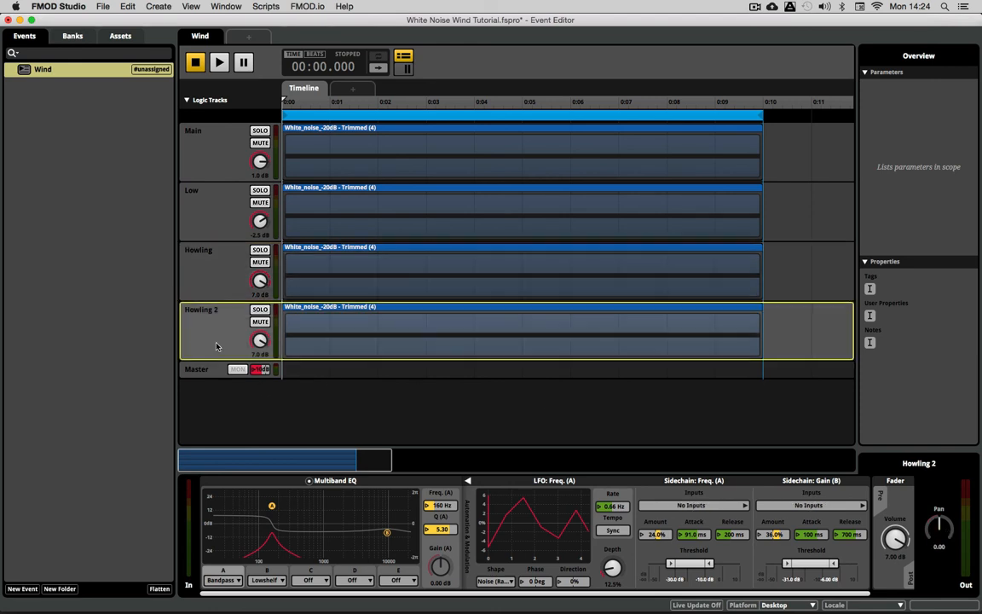
drag(941, 533, 940, 486)
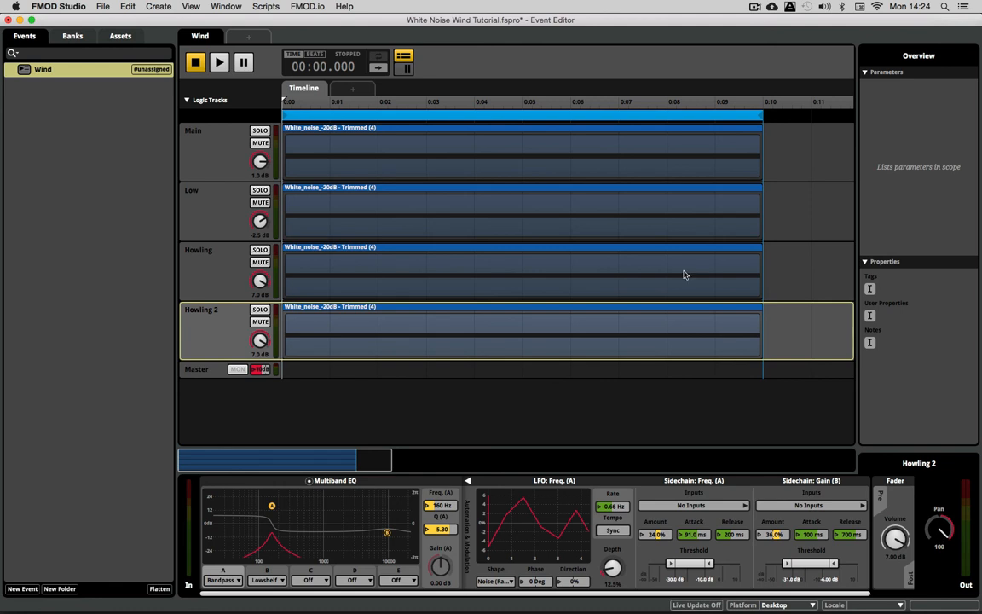
click(215, 287)
click(214, 353)
click(214, 287)
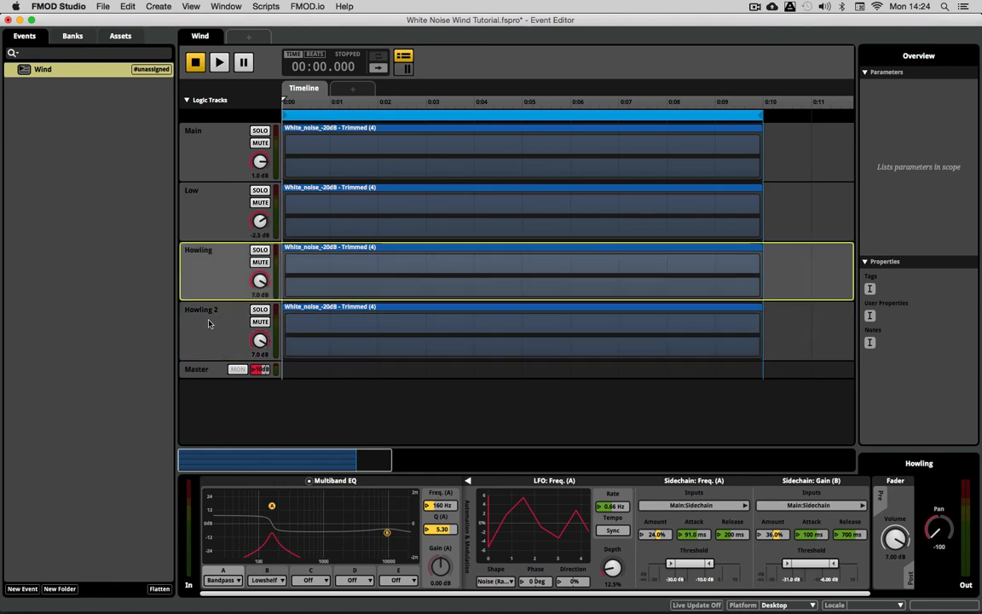
Vary Howling 2 with an LFO rate of 0.54 Hz, LFO depth of 16.5%, and sidechain amounts of 28% for Freq. (A) and 30% for Gain (B).
click(208, 319)
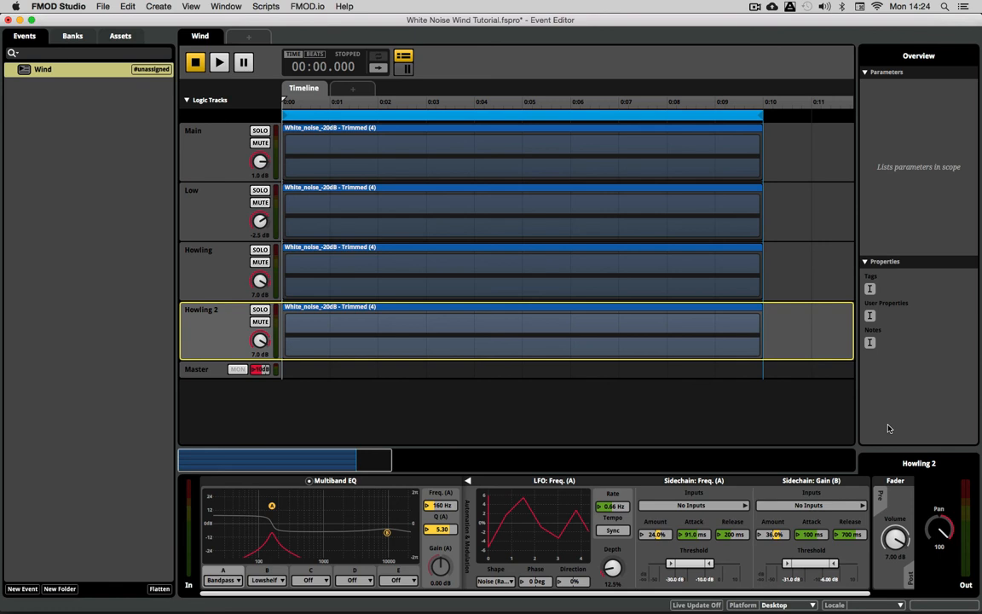
click(191, 269)
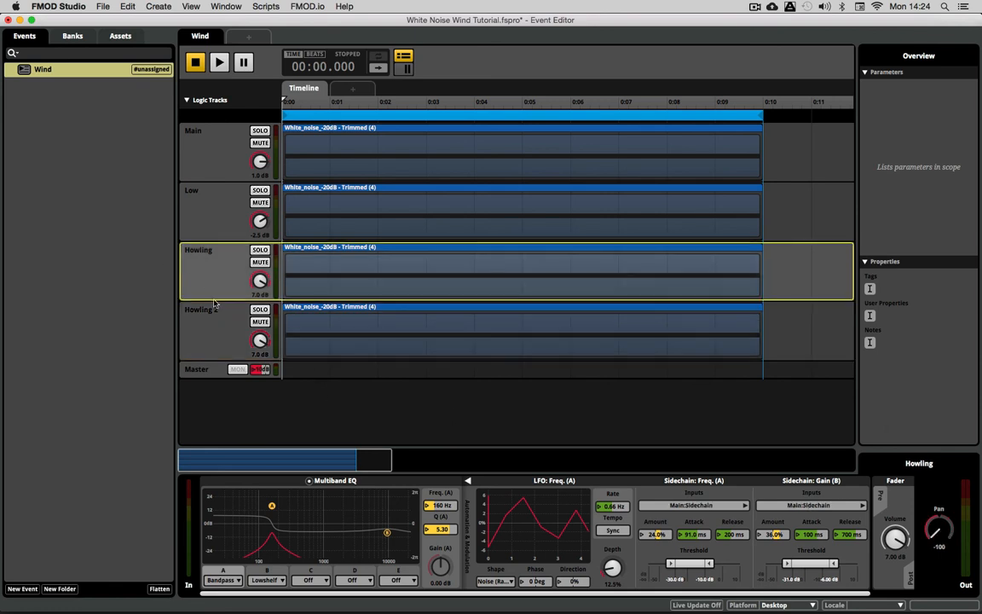
click(224, 335)
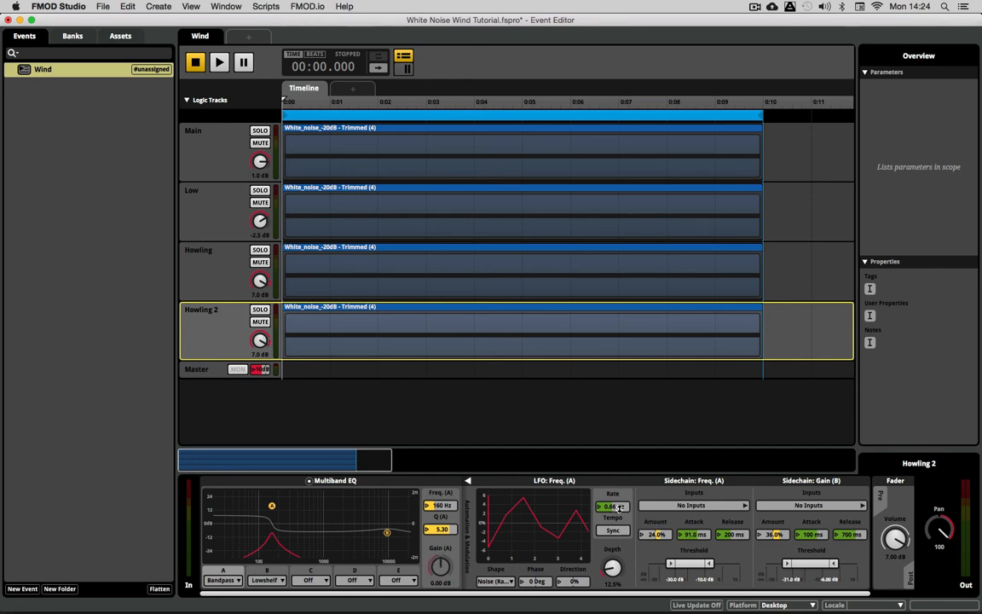
drag(619, 508, 619, 514)
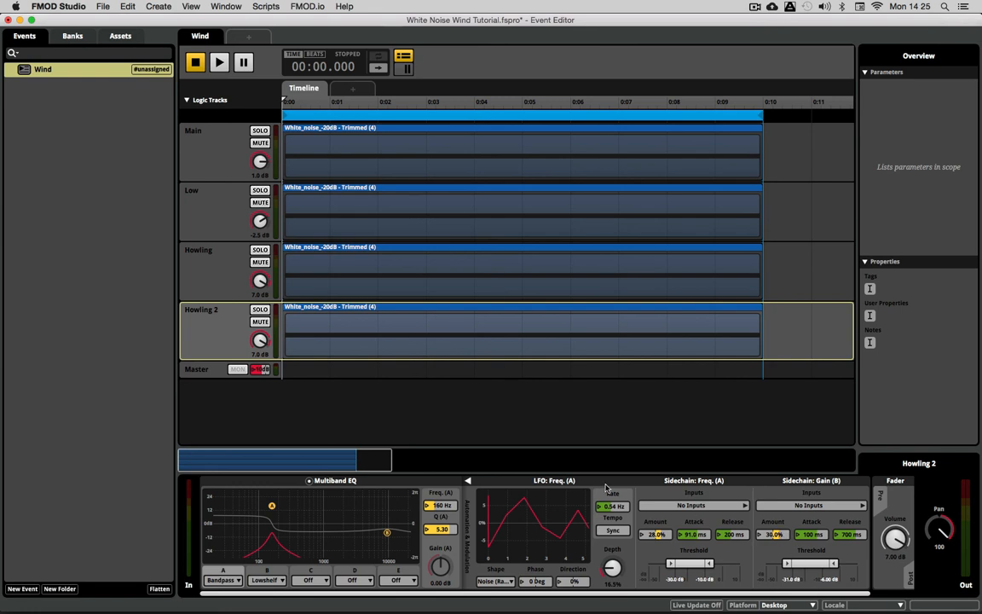
Audition and compare both howling layers, and feed Howling 2's Freq. (A) and Gain (B) sidechain modulators from Main:Sidechain.
key(space)
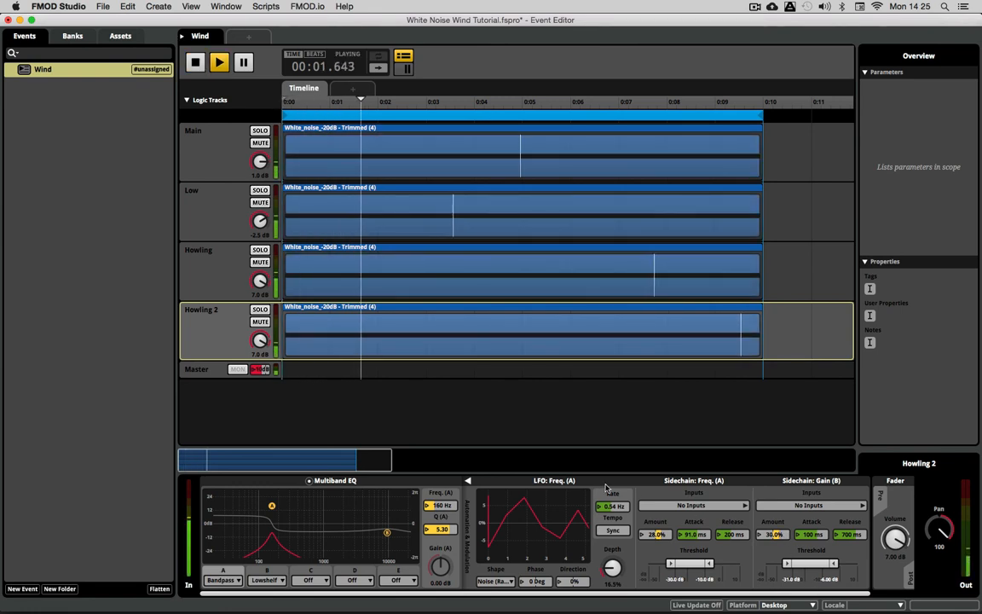
click(219, 280)
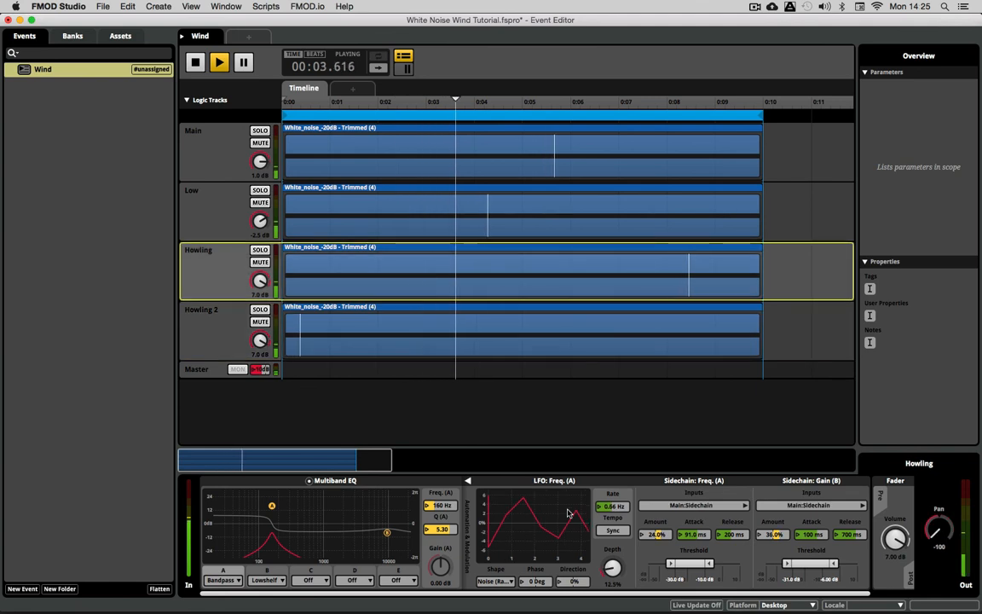
key(space)
click(215, 330)
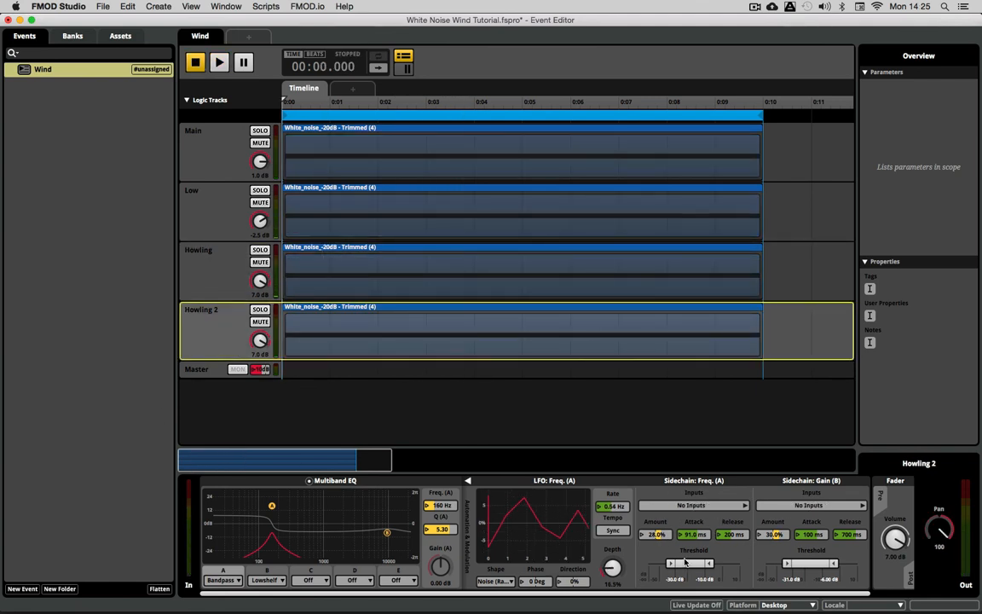
click(691, 506)
click(690, 508)
click(817, 506)
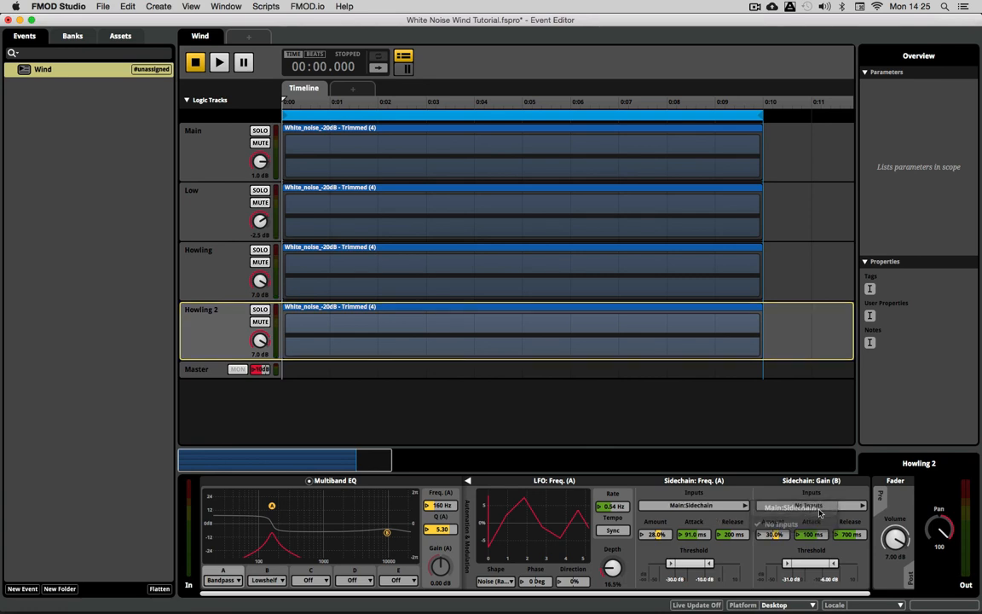
click(814, 507)
During playback, set Howling 2's Gain (B) upper threshold to -7.5 dB, and its Freq. (A) release to 360 ms and attack to 120 ms.
key(space)
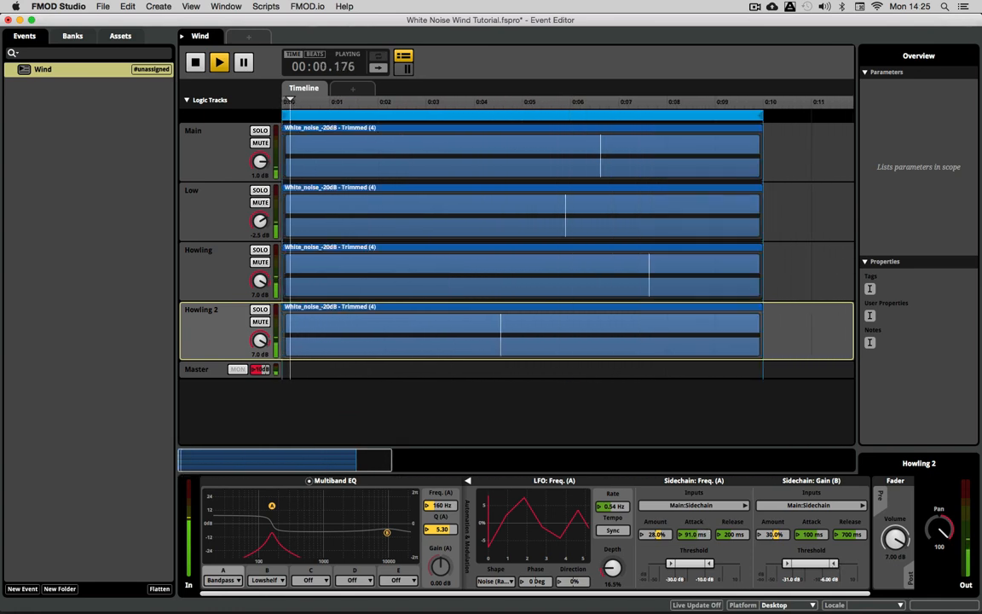
drag(837, 565, 835, 565)
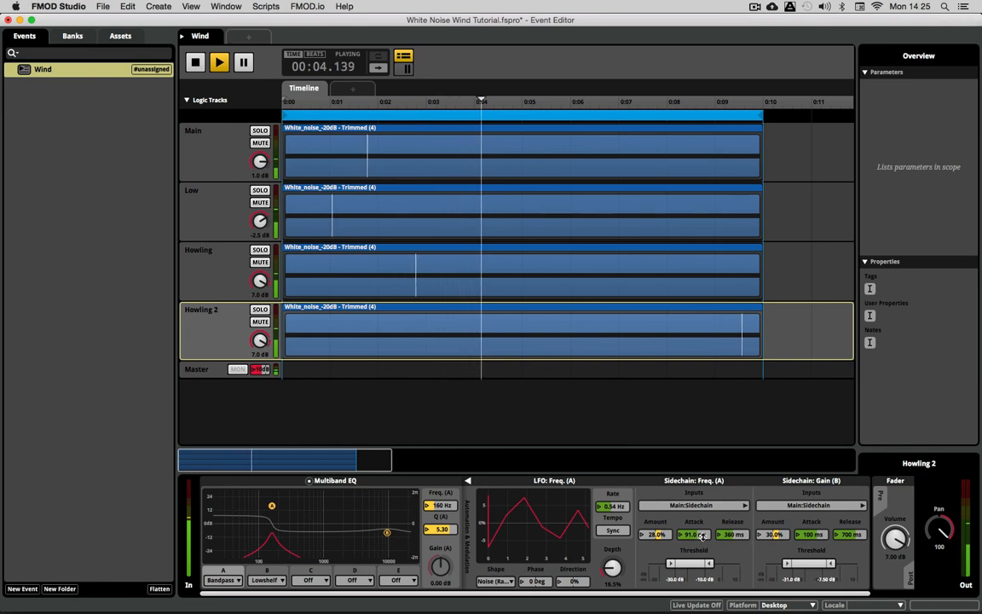
drag(701, 535, 705, 534)
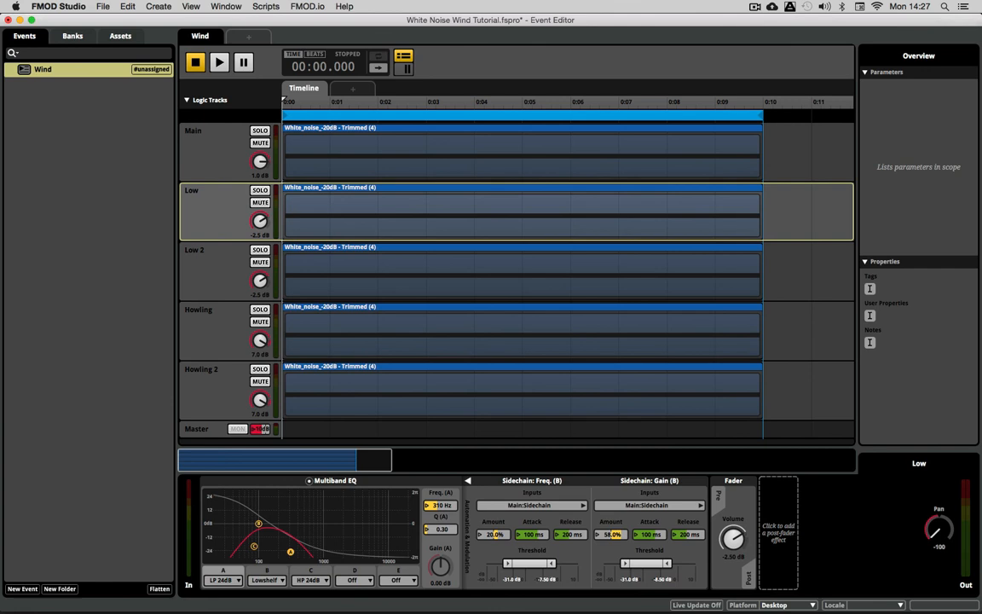
Audition the five-track mix and narrow the howling layers' panning to -50 for Howling and 50 for Howling 2.
key(space)
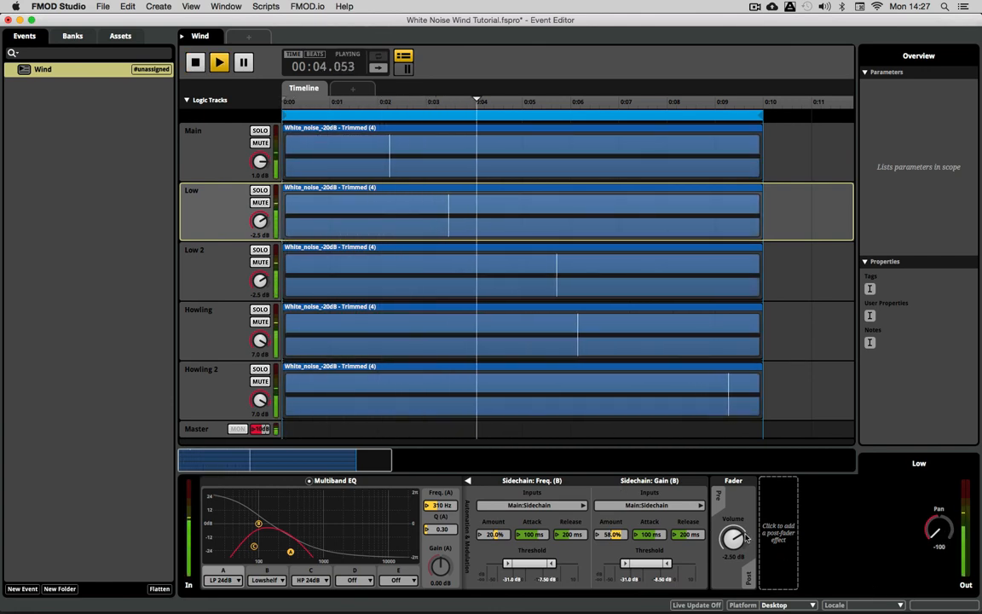
click(213, 337)
key(space)
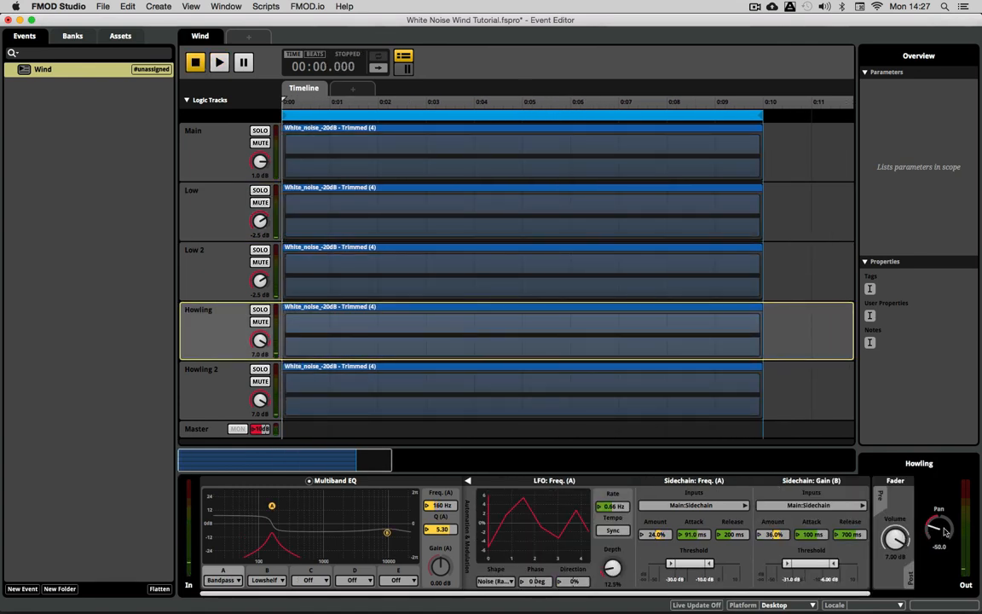
click(203, 383)
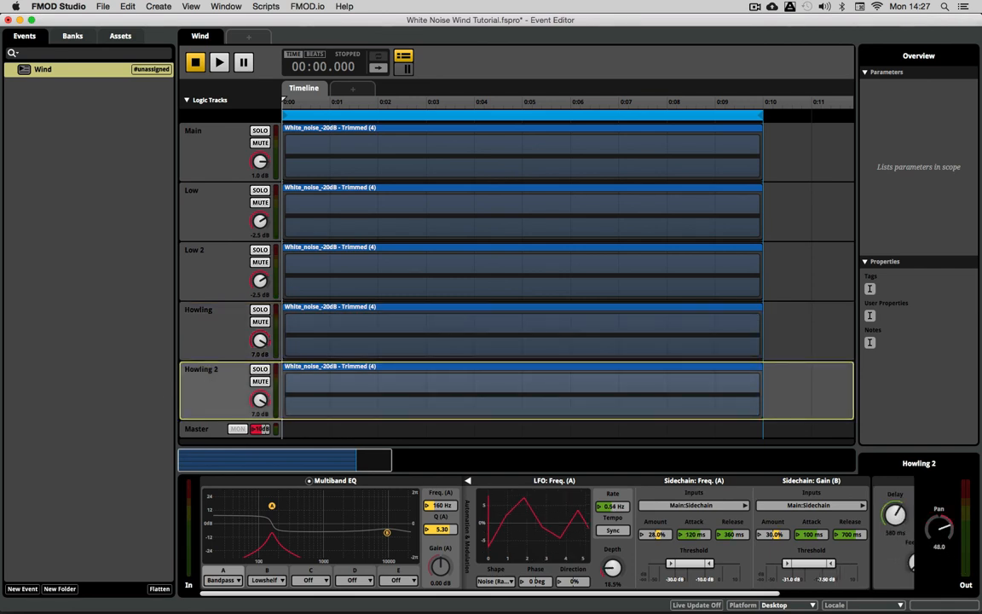
key(space)
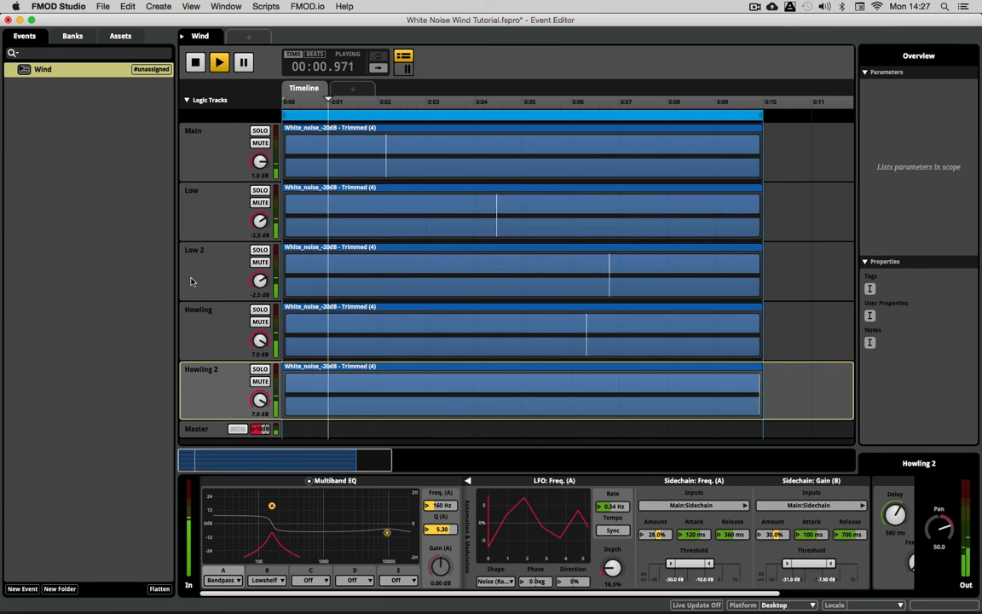
During playback, set the pan of Low 2 to 60 and of Low to -50, and stop the event.
click(196, 280)
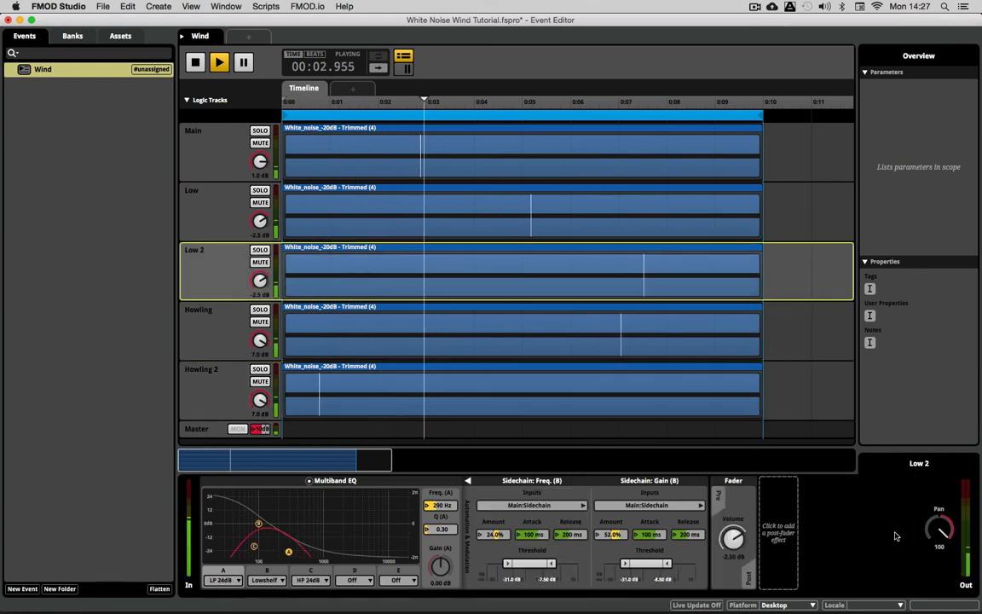
drag(947, 532, 946, 548)
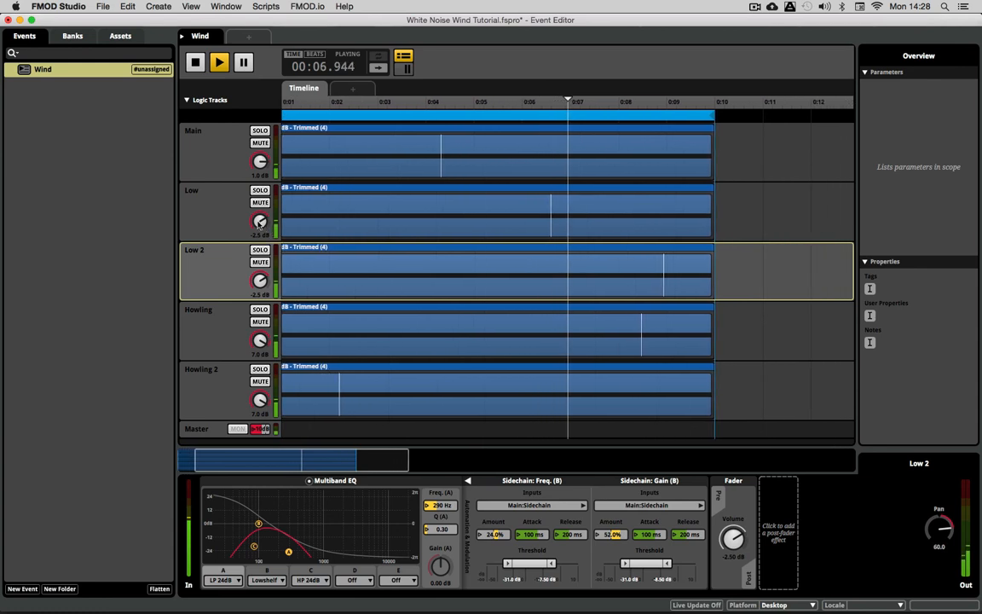
click(223, 214)
drag(933, 528, 933, 507)
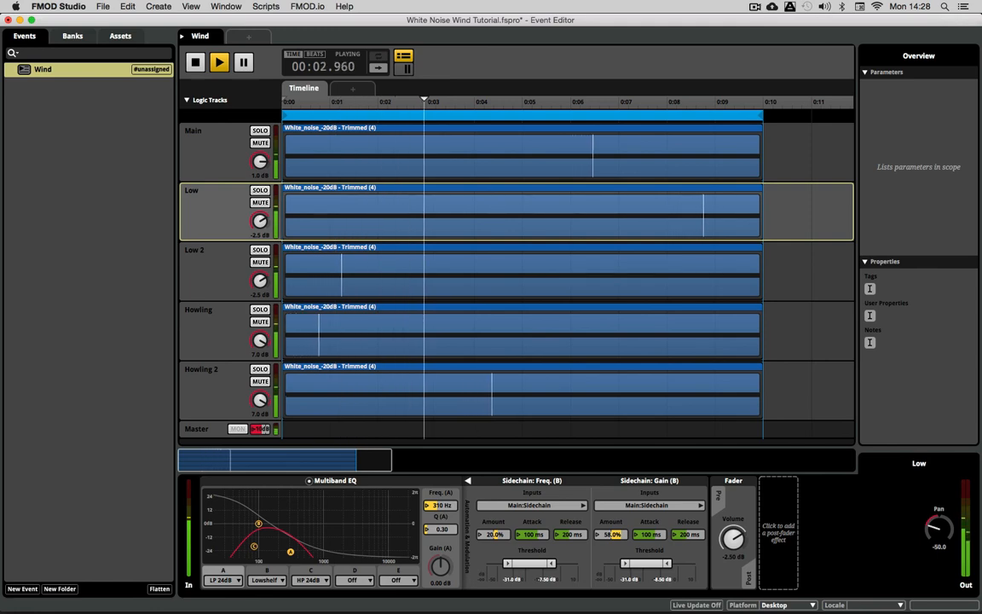
key(space)
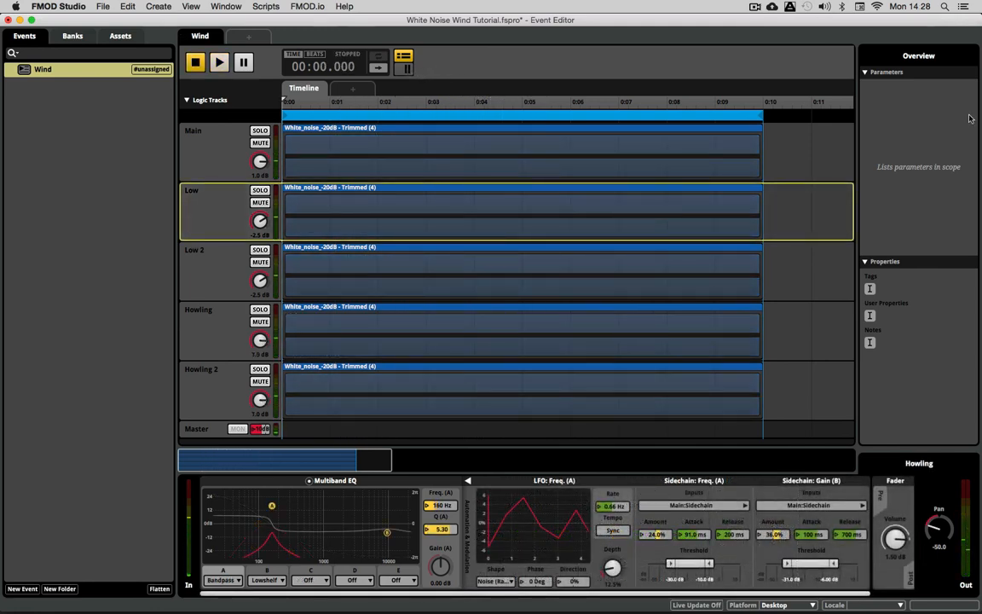